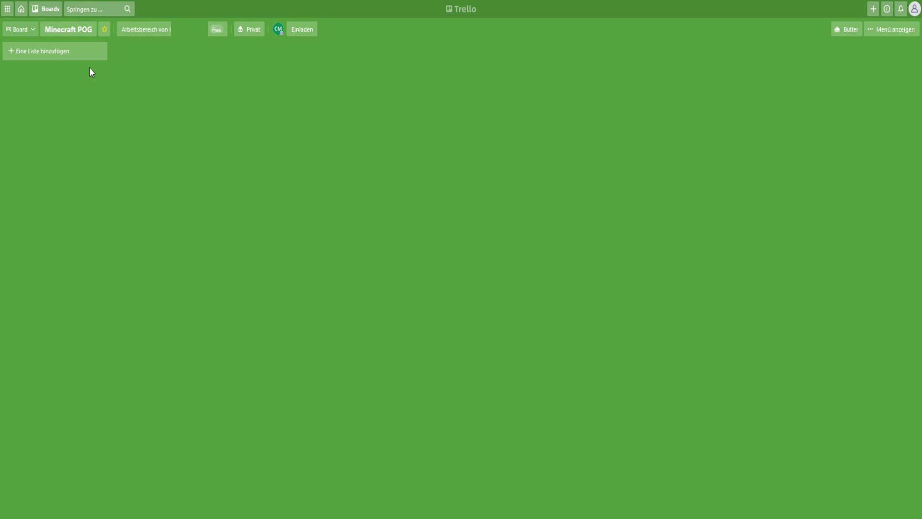
# Add a first list titled "Community Enscheidung Offen" to the Minecraft POG board.
pyautogui.click(46, 57)
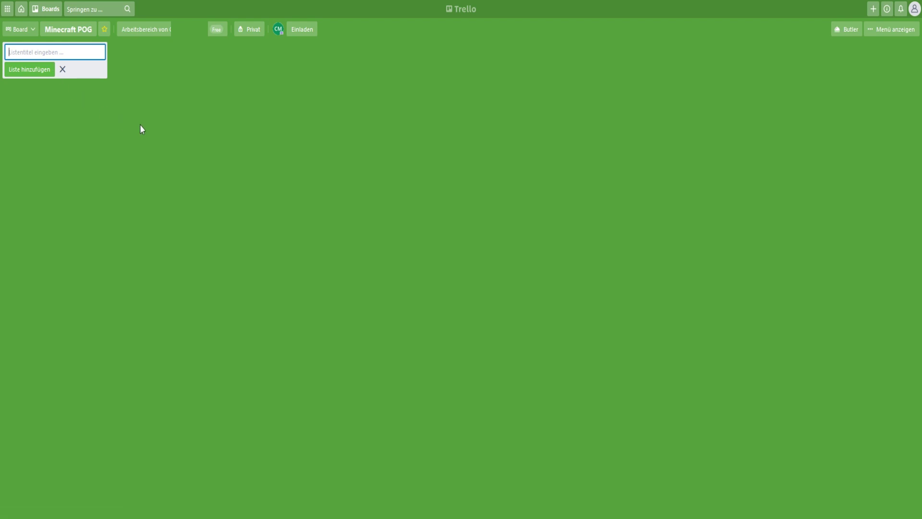
pyautogui.write('Commuinity')
pyautogui.press('BackSpace')
pyautogui.press('BackSpace')
pyautogui.press('BackSpace')
pyautogui.press('BackSpace')
pyautogui.write('nit')
pyautogui.press('BackSpace')
pyautogui.press('BackSpace')
pyautogui.press('BackSpace')
pyautogui.write('unity Enscheidung Offen')
pyautogui.press('Return')
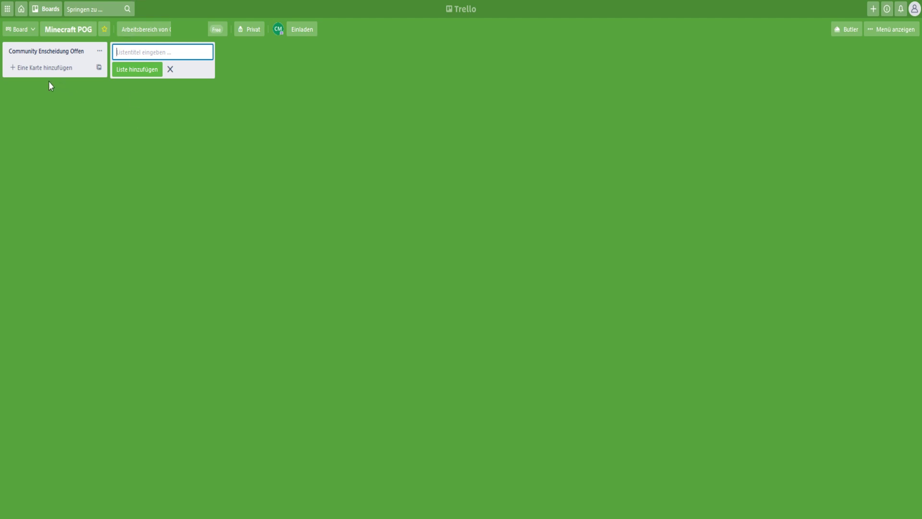
# Add a second list titled "Fertig" to the board.
pyautogui.moveTo(60, 54); pyautogui.dragTo(157, 54)
pyautogui.write('Fertig')
pyautogui.press('Return')
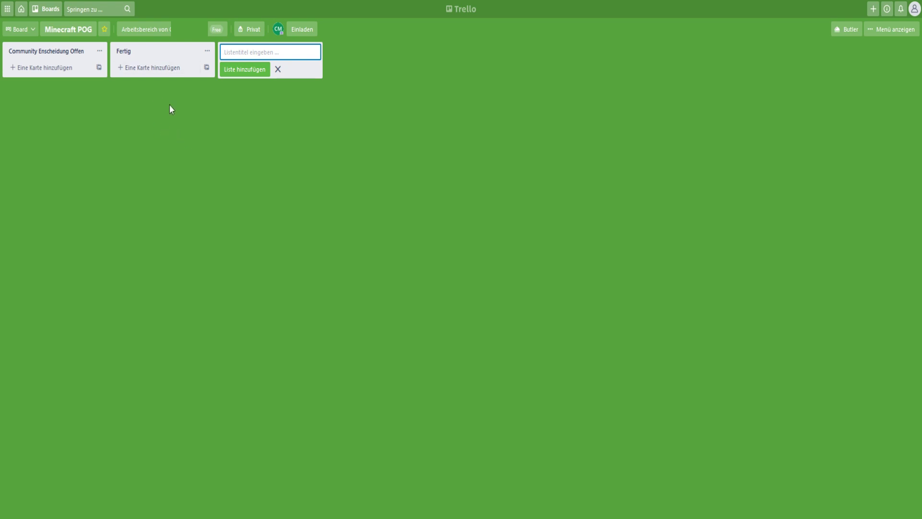
pyautogui.write('Community Enscheidung Backlog')
pyautogui.hotkey('ctrl', 'a')
pyautogui.hotkey('ctrl', 'x')
# Rename the "Community Enscheidung Offen" list as "In Arbeit".
pyautogui.click(61, 50)
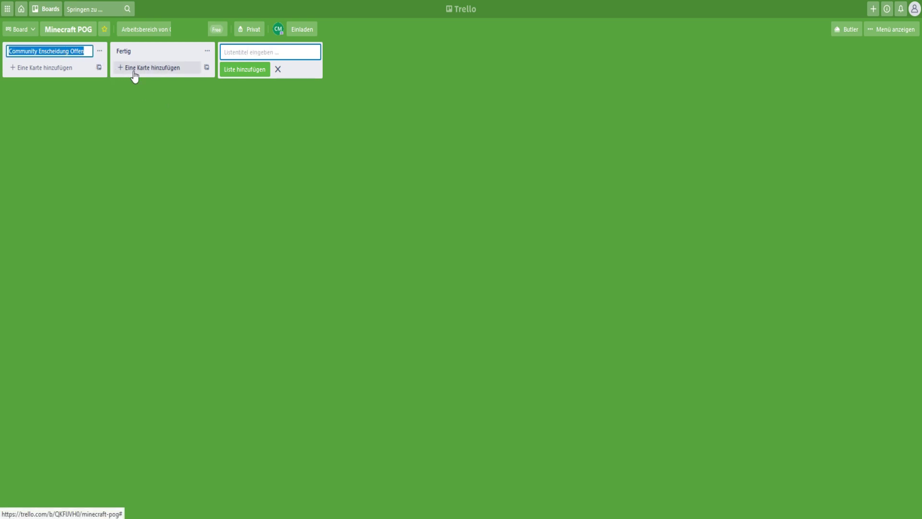
pyautogui.write('In Arbeit')
pyautogui.press('Return')
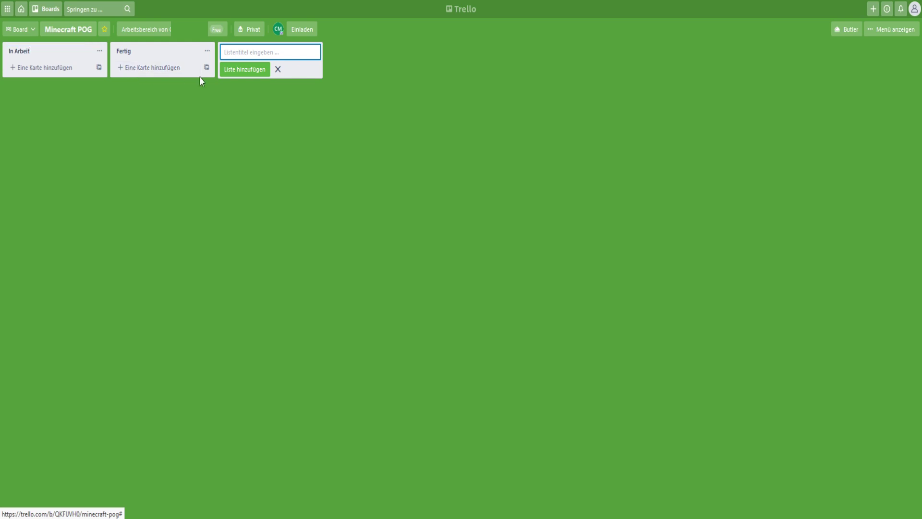
# Add a list titled "Backlog" and move it in front of the "In Arbeit" list.
pyautogui.write('Backlog')
pyautogui.press('Return')
pyautogui.moveTo(267, 62); pyautogui.dragTo(41, 58)
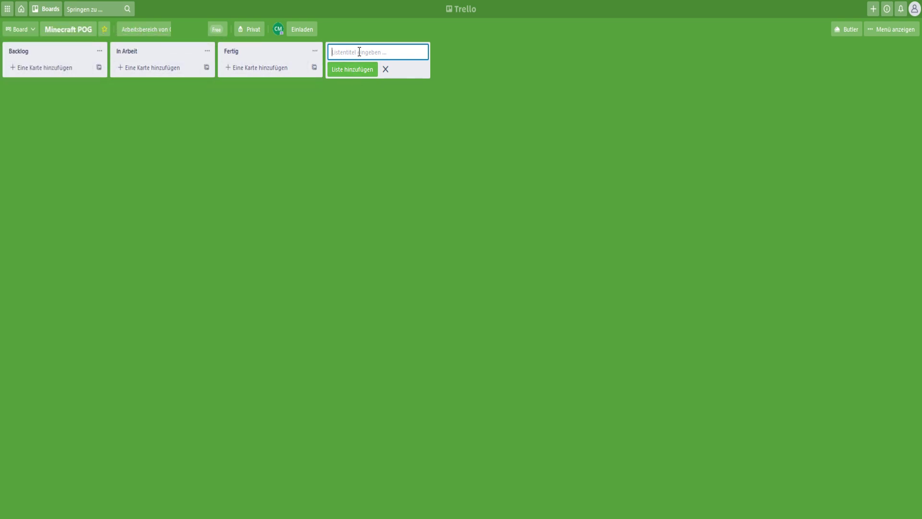
# Add a list titled "To Do" and place it between "Backlog" and "In Arbeit".
pyautogui.write('To Do')
pyautogui.press('Return')
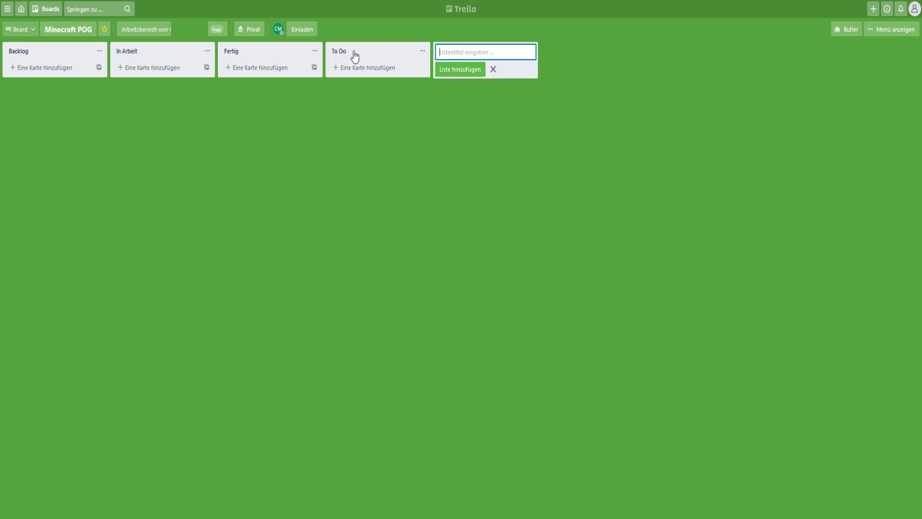
pyautogui.moveTo(414, 58); pyautogui.dragTo(183, 56)
pyautogui.click(73, 164)
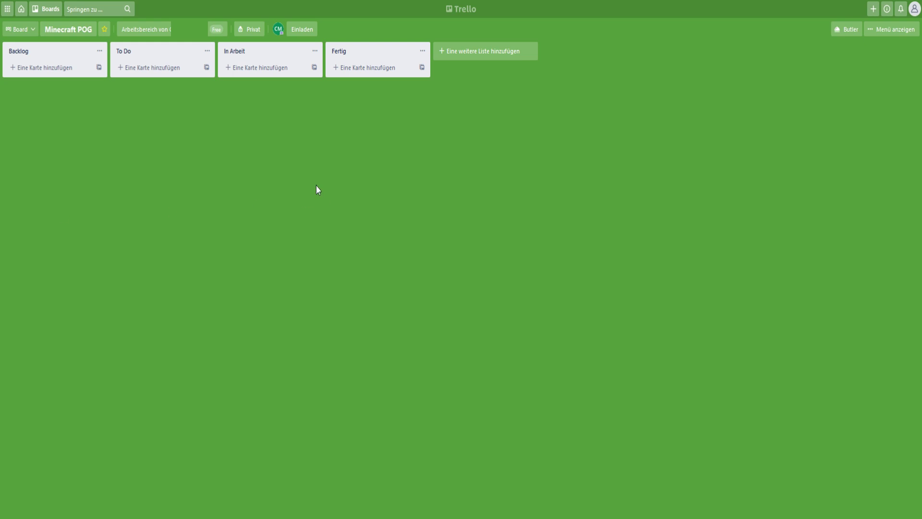
# Add a card titled "Projektname aussuchen" to the "In Arbeit" list.
pyautogui.click(260, 70)
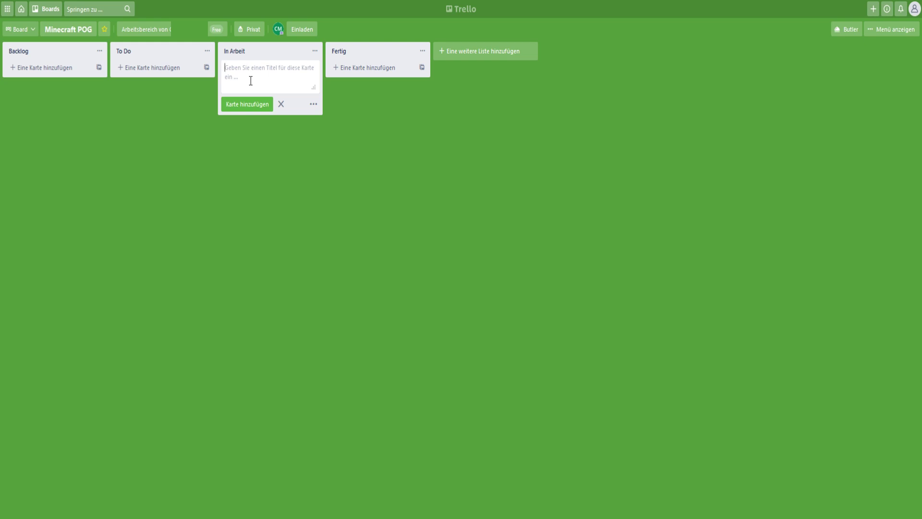
pyautogui.write('Projektname aussuchen')
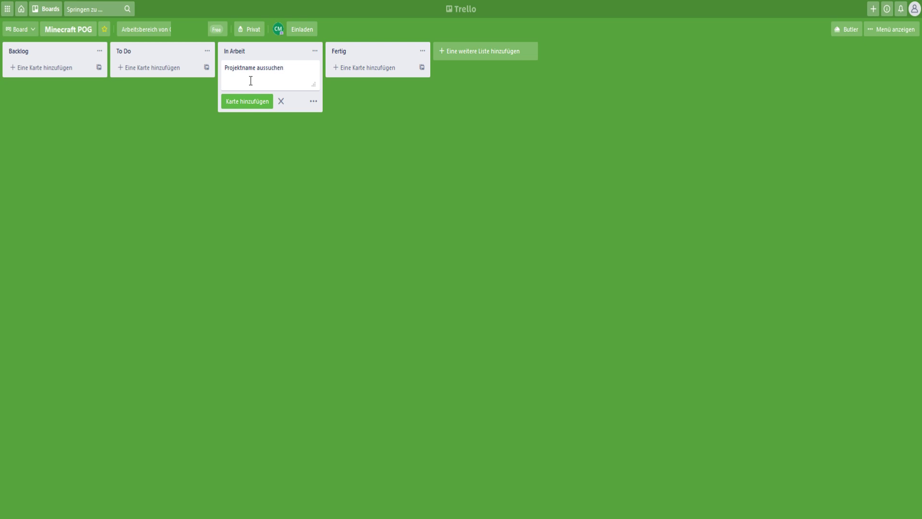
pyautogui.click(236, 101)
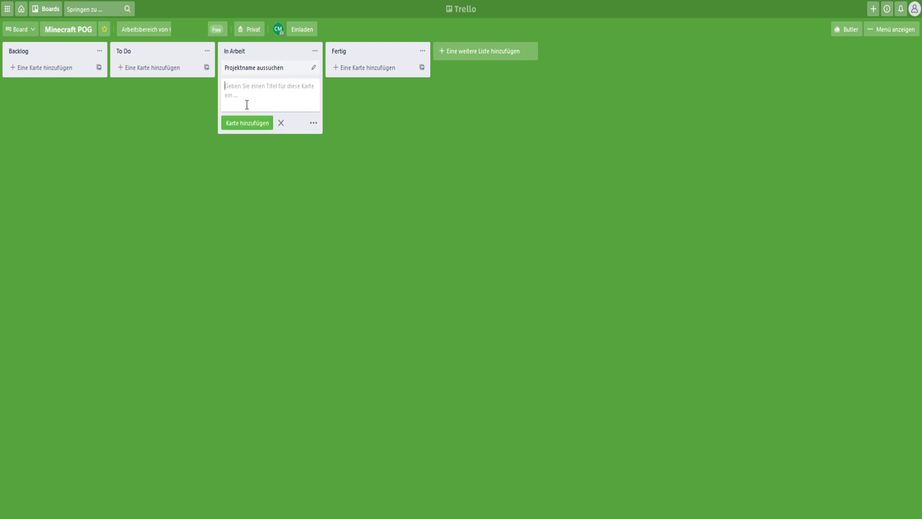
# Assign the red label to the "Projektname aussuchen" card.
pyautogui.click(318, 70)
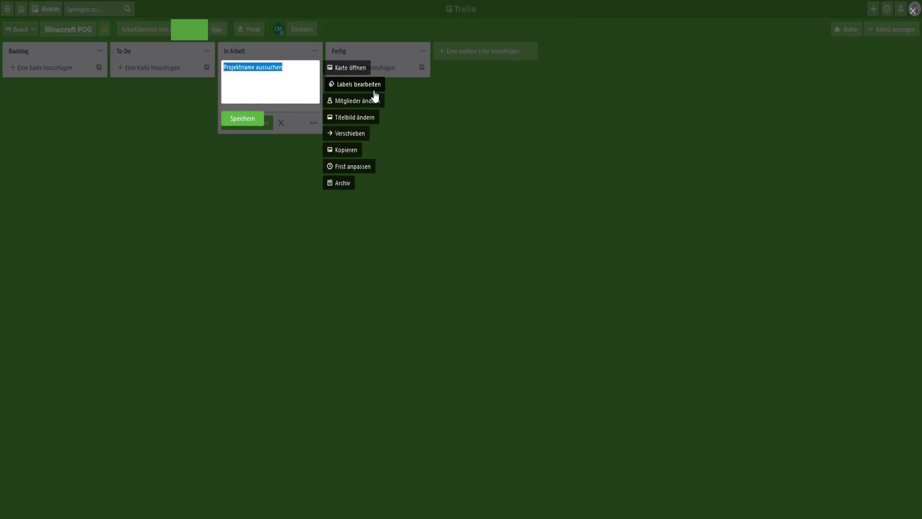
pyautogui.click(355, 86)
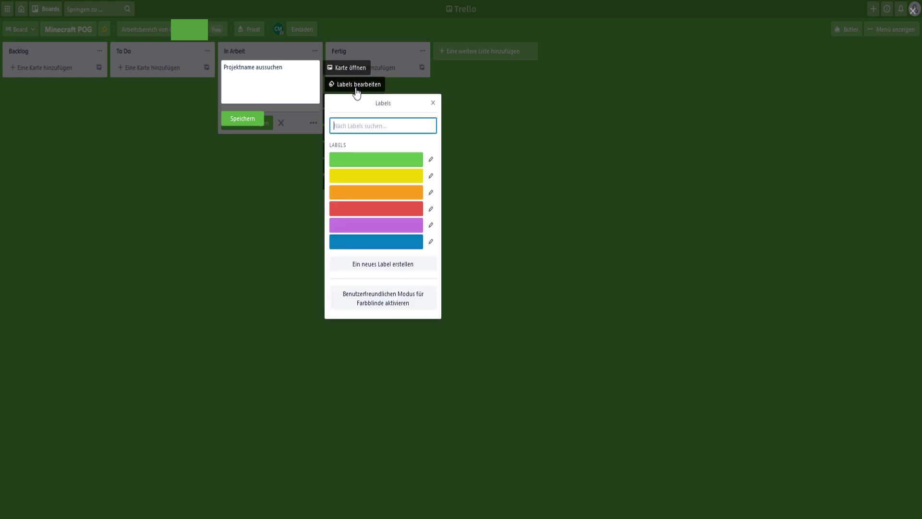
pyautogui.click(355, 213)
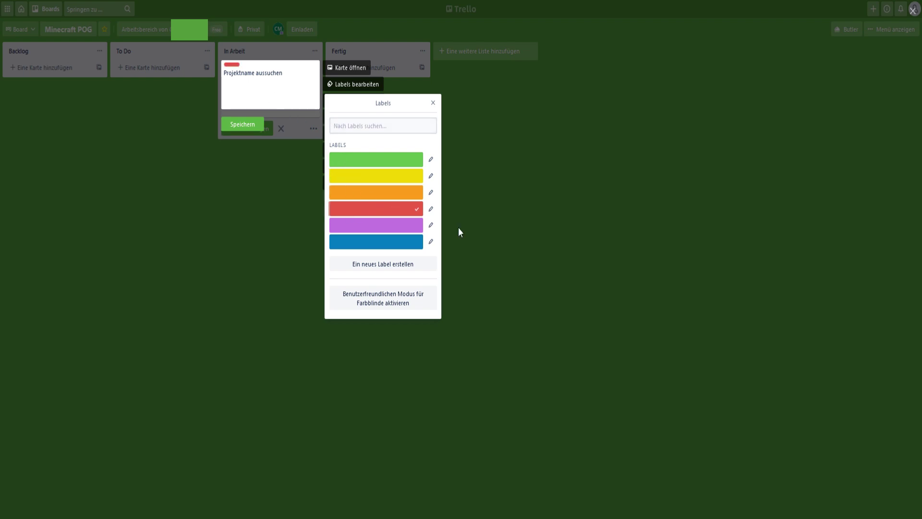
# Name the red label "Community Enscheidung+", keeping it as the only label on the "Projektname aussuchen" card.
pyautogui.click(431, 209)
pyautogui.write('Community Ensch')
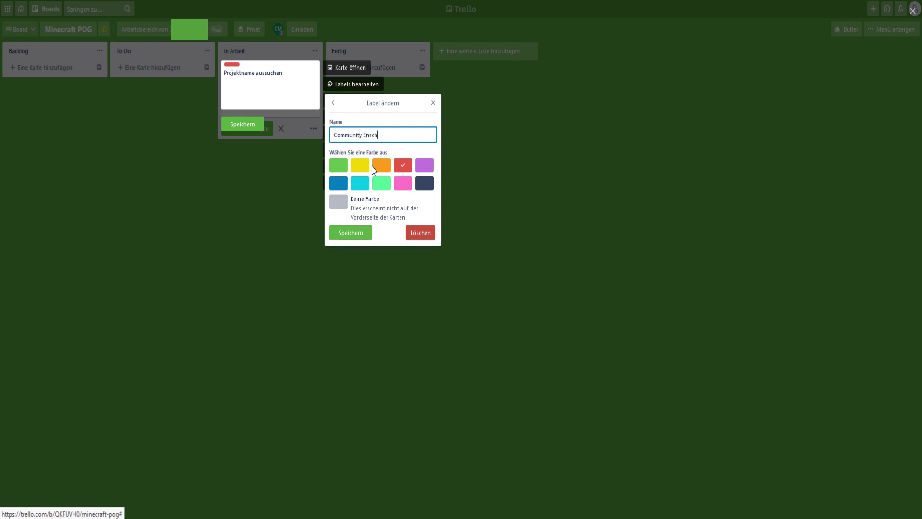
pyautogui.write('eidung')
pyautogui.press('Return')
pyautogui.click(377, 163)
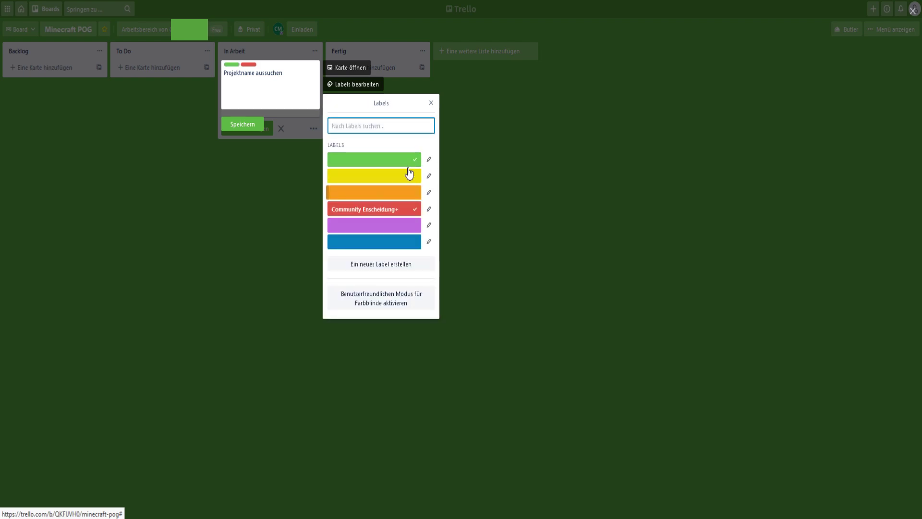
pyautogui.click(417, 159)
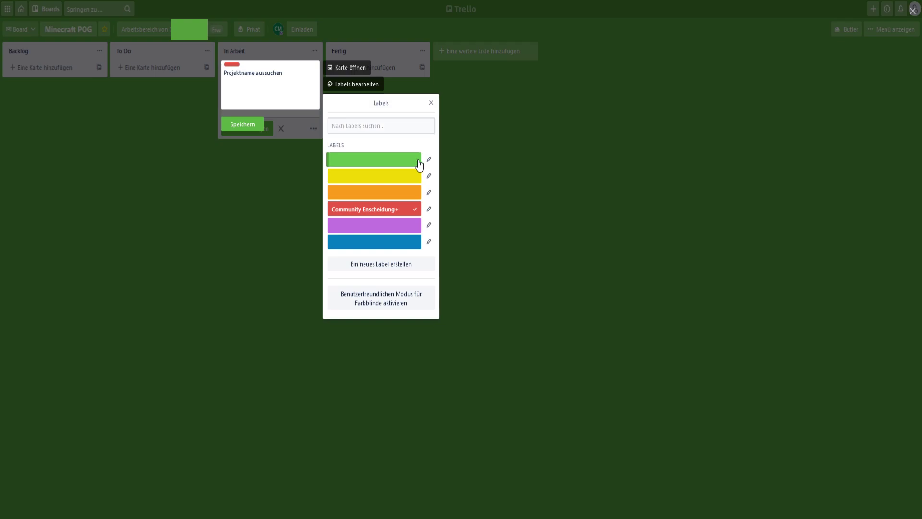
pyautogui.click(238, 191)
# View the details of the "Projektname aussuchen" card and return to the board.
pyautogui.click(256, 72)
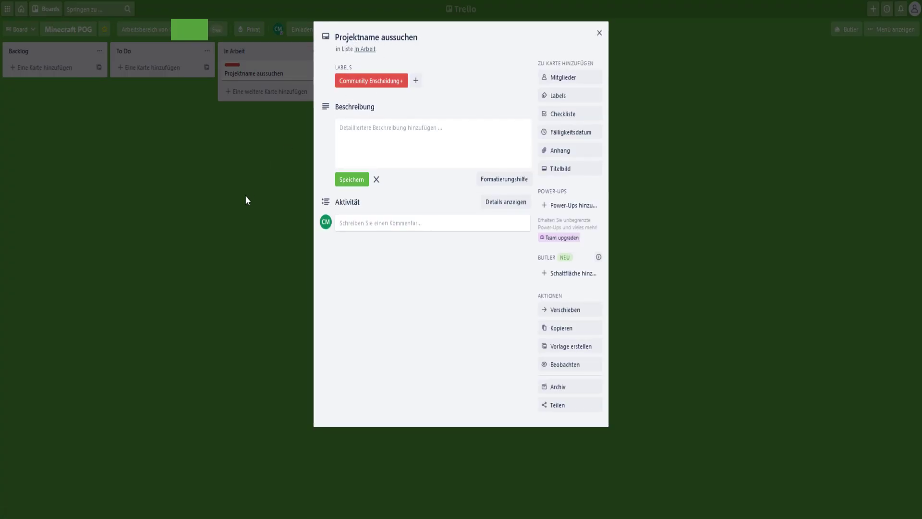
pyautogui.click(290, 174)
pyautogui.click(258, 173)
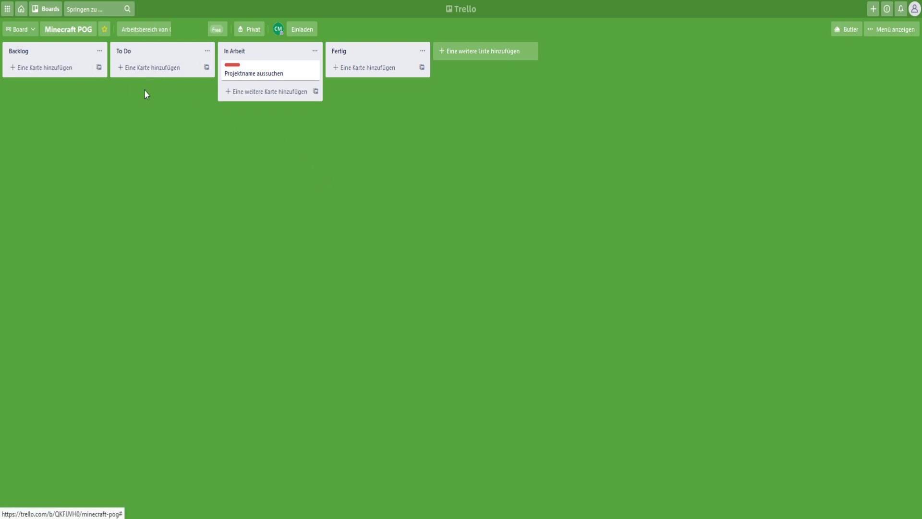
# Add a card titled "Spielideen sammeln" to the "Backlog" list.
pyautogui.click(68, 68)
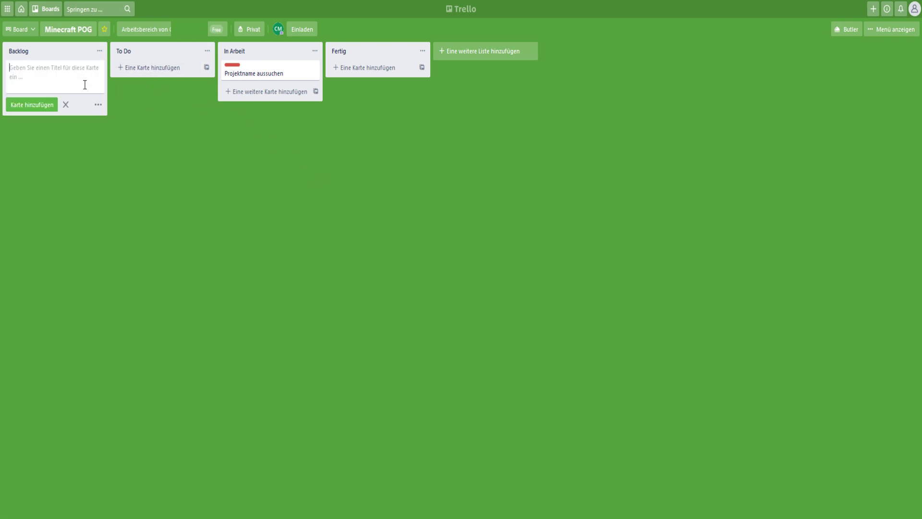
pyautogui.write('Spielideen sammeln')
pyautogui.press('Return')
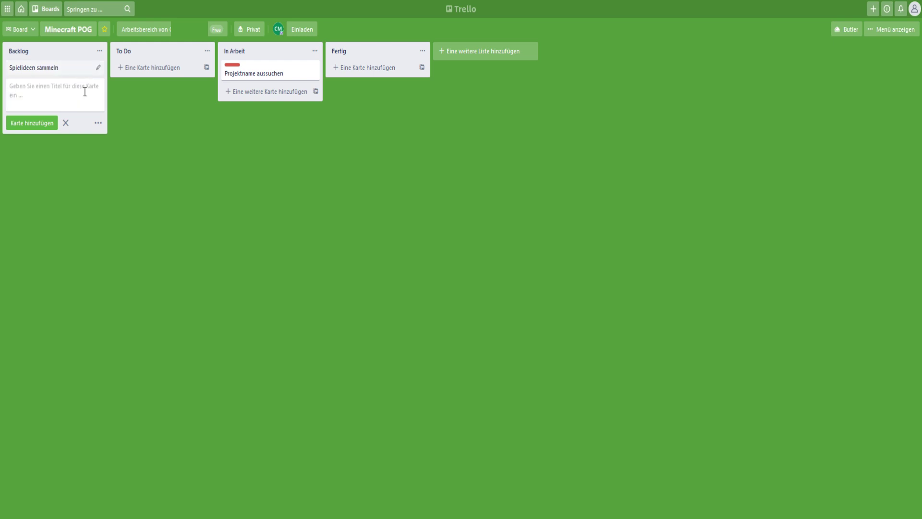
# Assign the red community decision label to the "Spielideen sammeln" card.
pyautogui.click(99, 67)
pyautogui.click(141, 84)
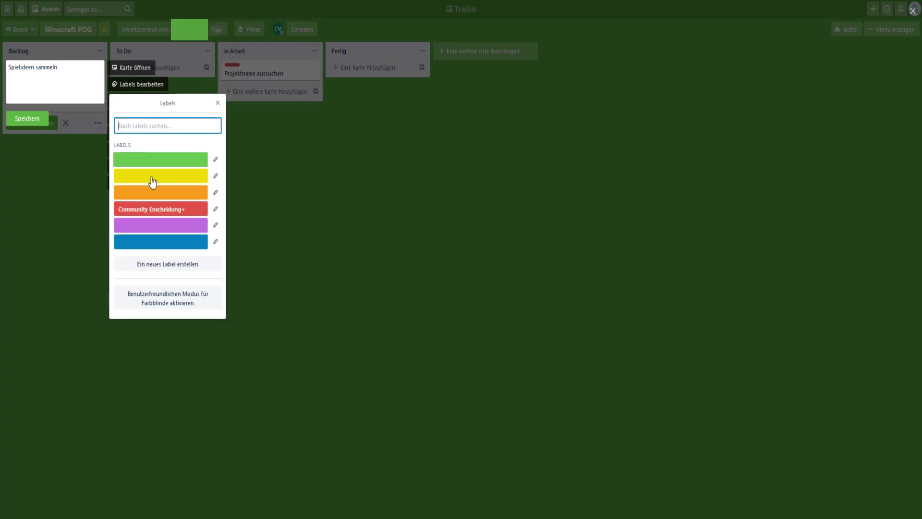
pyautogui.click(144, 209)
pyautogui.click(360, 161)
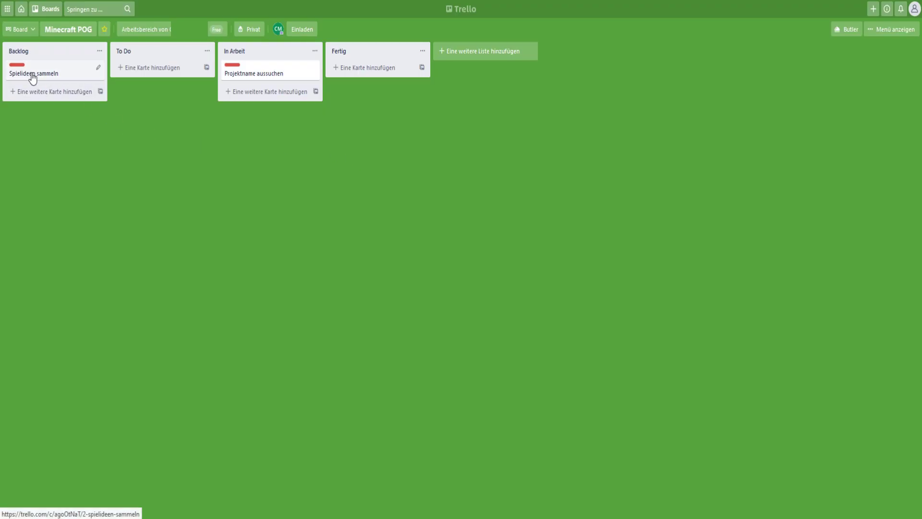
# Add a card titled "Extra Regeln sammeln" to the "Backlog" list.
pyautogui.click(39, 92)
pyautogui.write('Extra Regeln sammeln')
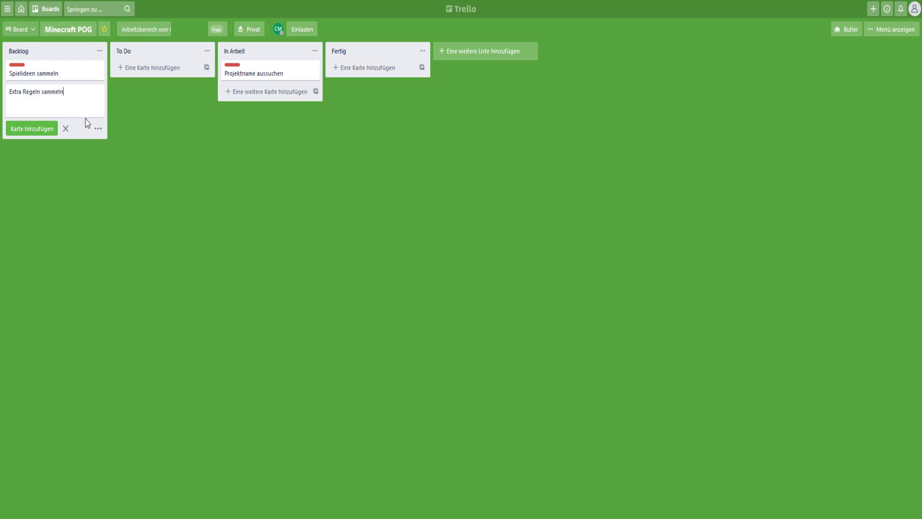
pyautogui.press('Return')
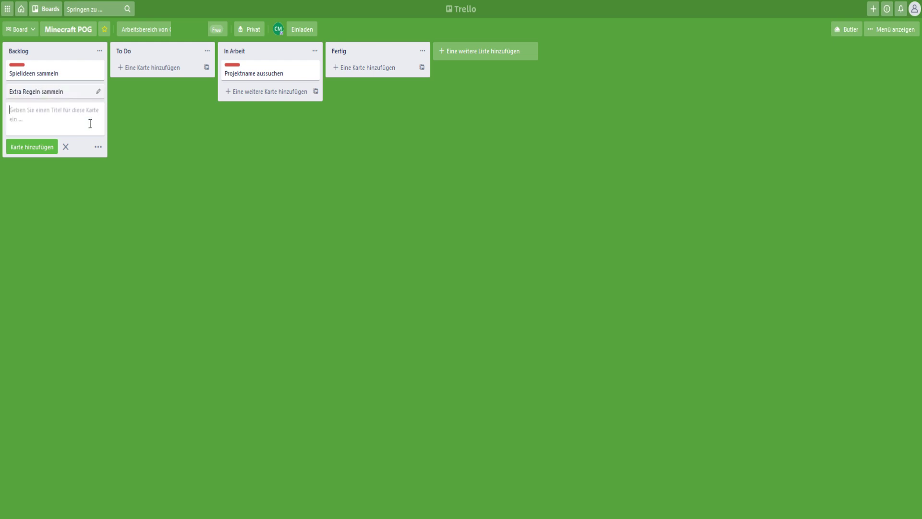
# Assign the red community decision label to the "Extra Regeln sammeln" card.
pyautogui.click(98, 93)
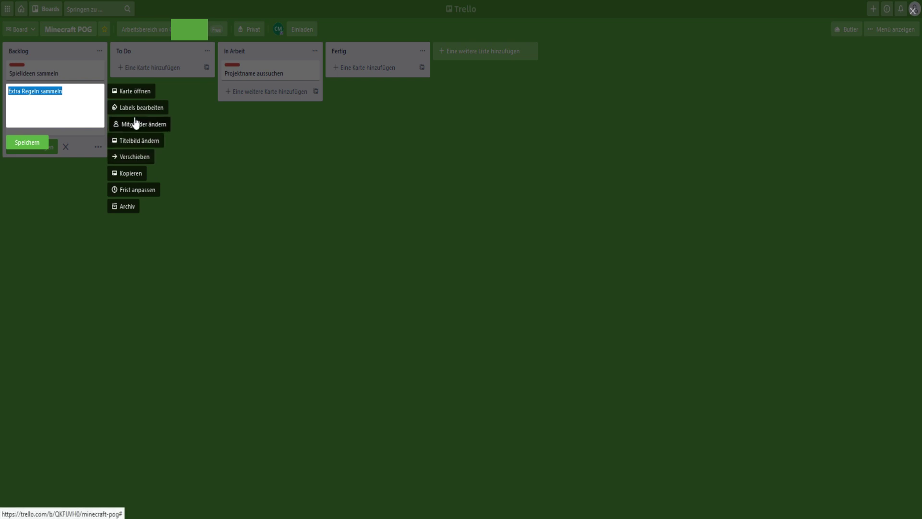
pyautogui.click(139, 108)
pyautogui.click(146, 232)
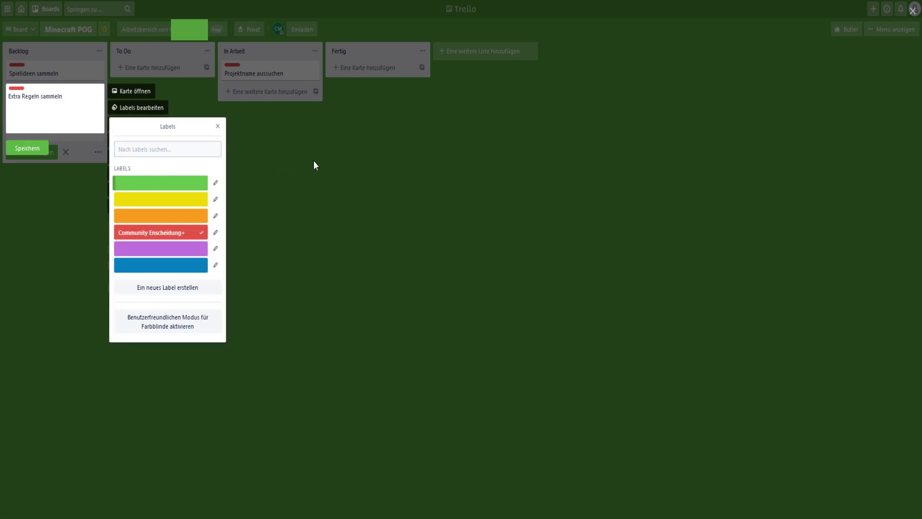
# Rename the red label as "Community Enscheidung#".
pyautogui.click(216, 232)
pyautogui.click(184, 164)
pyautogui.press('BackSpace')
pyautogui.write('#')
pyautogui.press('Return')
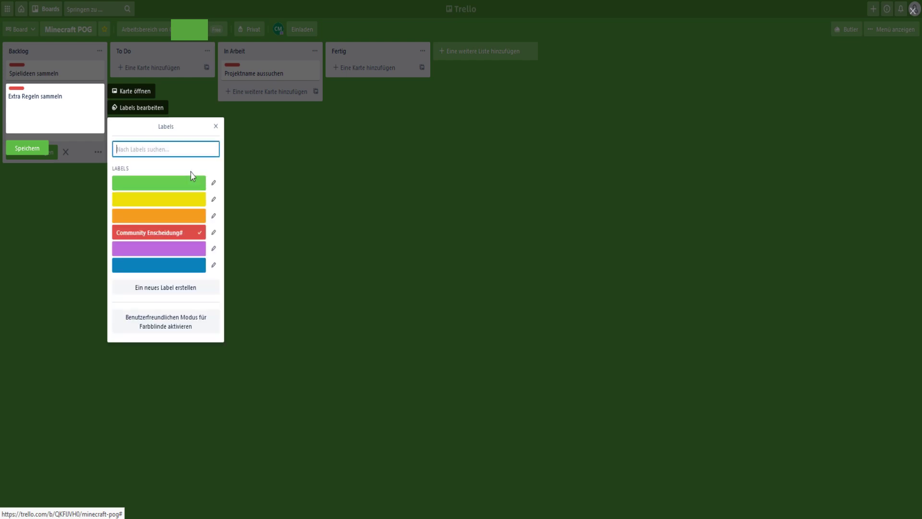
# Rename the red label as "Community Enscheidung" without a trailing symbol and return to the board.
pyautogui.click(184, 236)
pyautogui.click(203, 239)
pyautogui.click(214, 233)
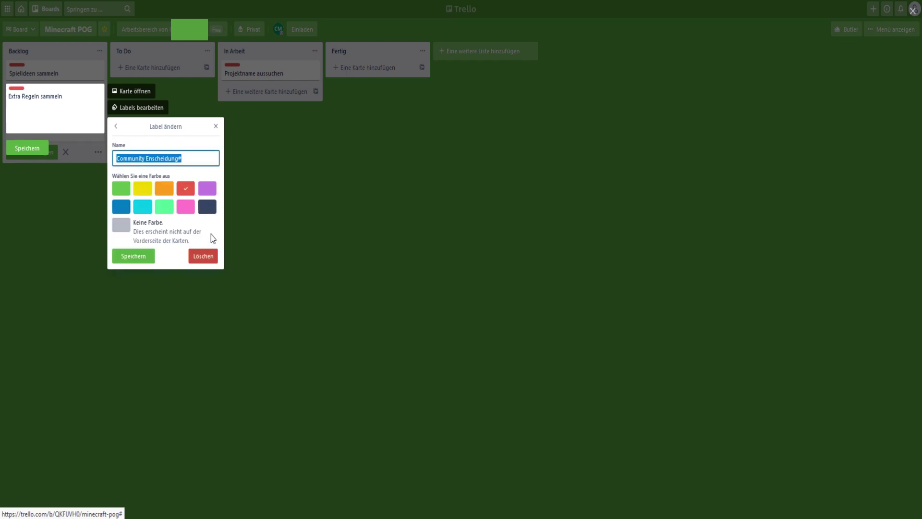
pyautogui.click(185, 163)
pyautogui.press('BackSpace')
pyautogui.press('Return')
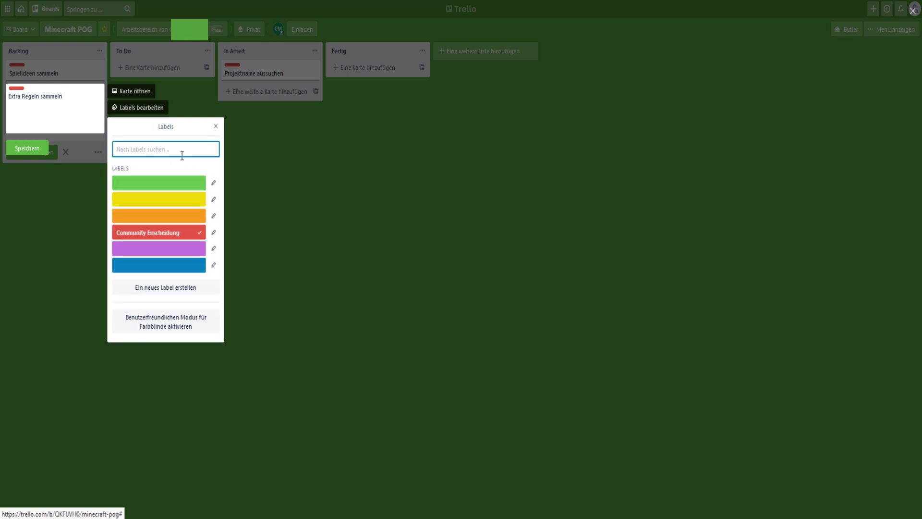
pyautogui.click(330, 173)
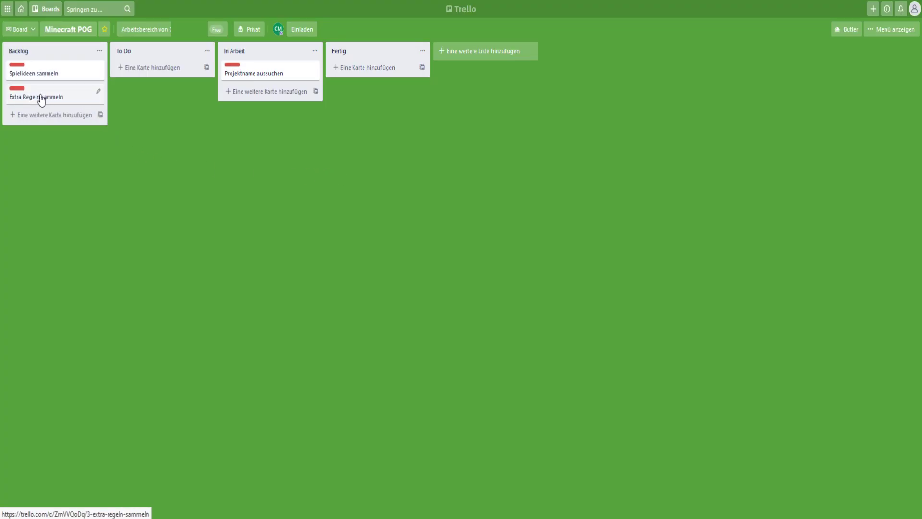
# Add a card titled "Spielideen implementieren" to "Backlog" and move it directly below "Spielideen sammeln".
pyautogui.click(34, 121)
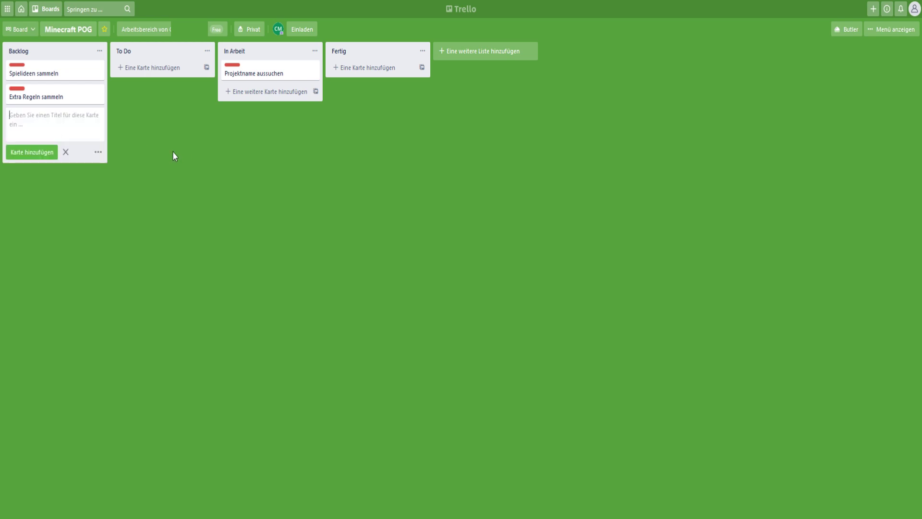
pyautogui.write('Spielideen implementieren')
pyautogui.press('Return')
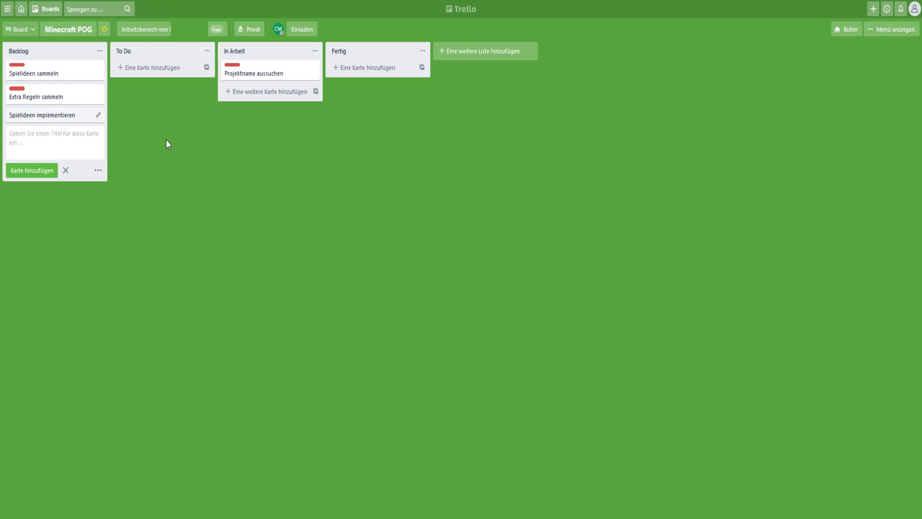
pyautogui.moveTo(43, 119)
pyautogui.mouseDown()
pyautogui.moveTo(51, 90)
pyautogui.moveTo(87, 91)
pyautogui.mouseUp()
# Name the blue label "Skripten" and assign it to the "Spielideen implementieren" card.
pyautogui.click(99, 92)
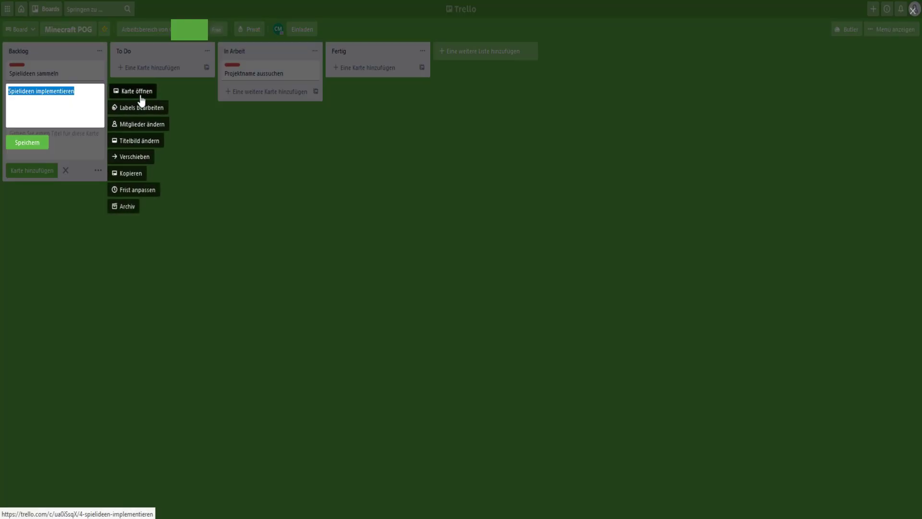
pyautogui.click(140, 107)
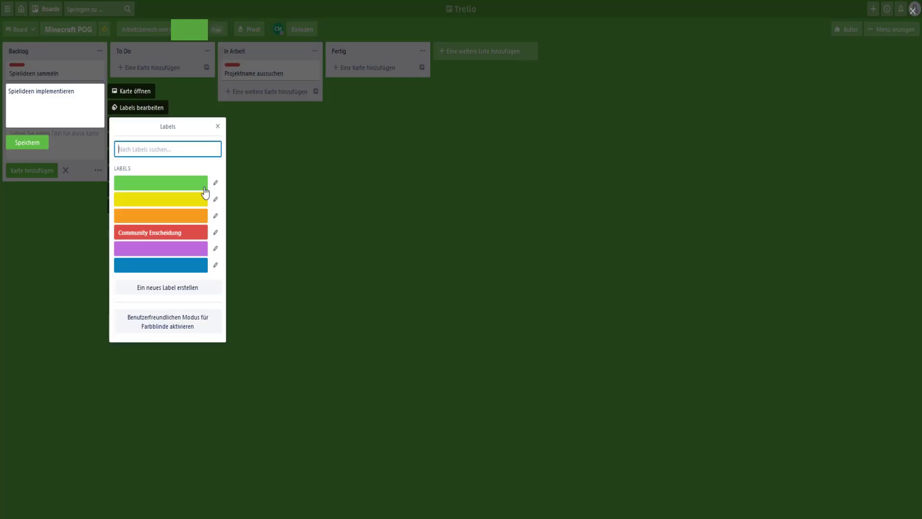
pyautogui.click(215, 264)
pyautogui.write('Skripten')
pyautogui.press('Return')
pyautogui.click(158, 269)
pyautogui.click(272, 218)
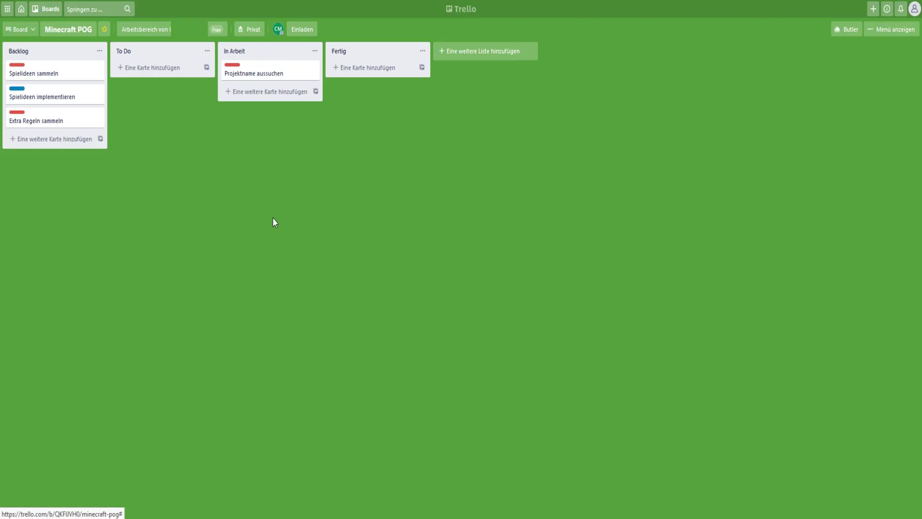
# Add a card titled "Extra Regeln implementieren" to "Backlog" and assign it the blue "Skripten" label.
pyautogui.click(48, 139)
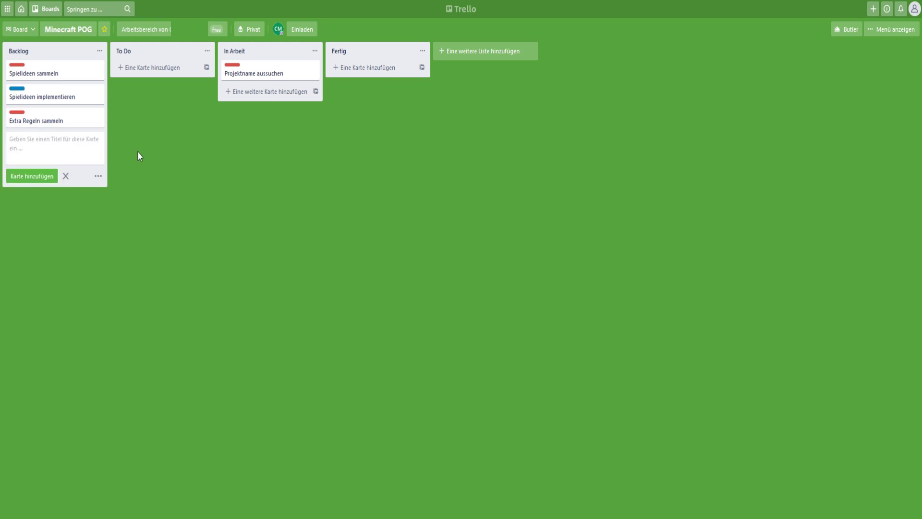
pyautogui.write('Extra Regeln implementieren')
pyautogui.press('Return')
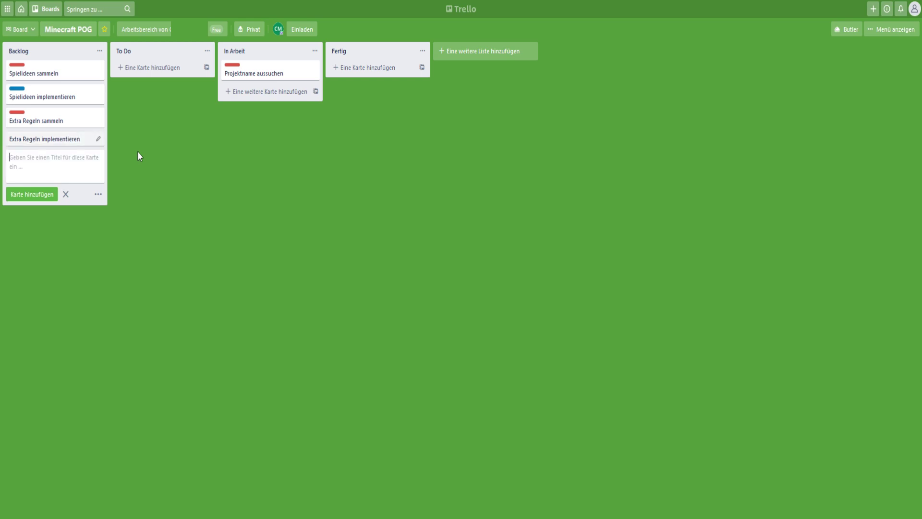
pyautogui.click(97, 142)
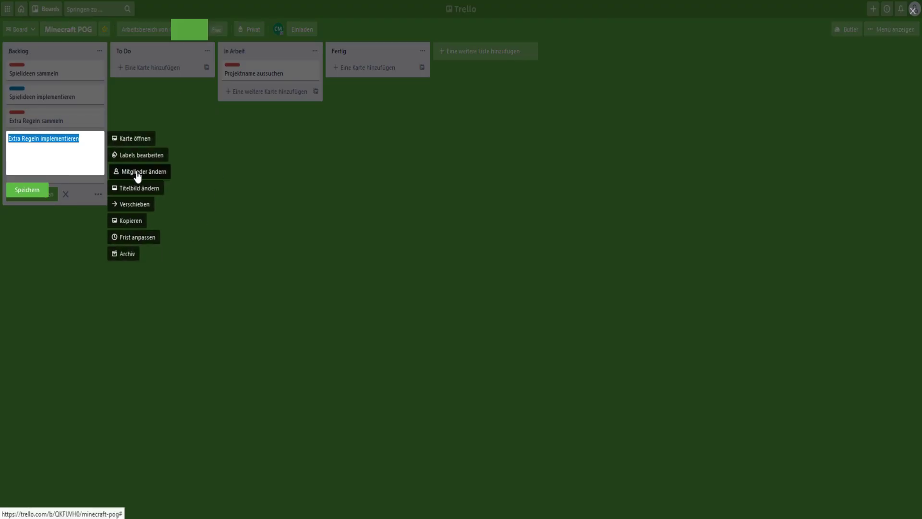
pyautogui.click(140, 155)
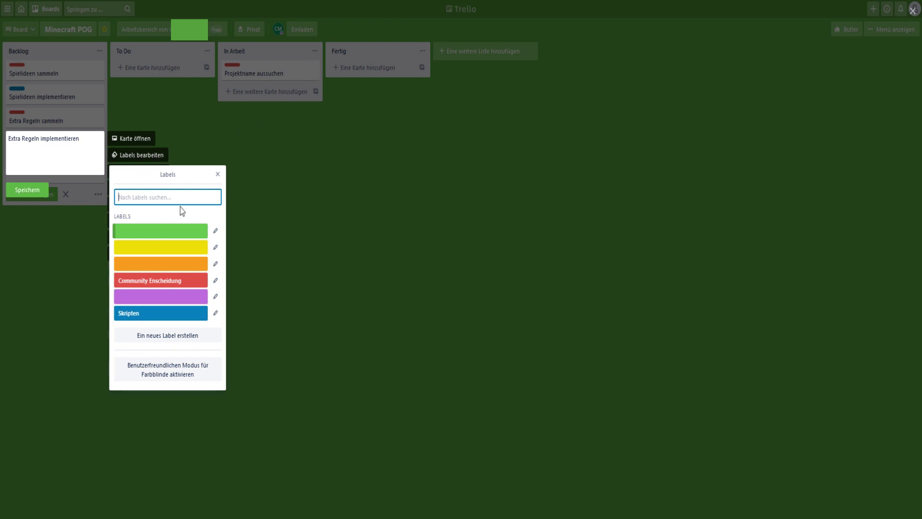
pyautogui.click(133, 316)
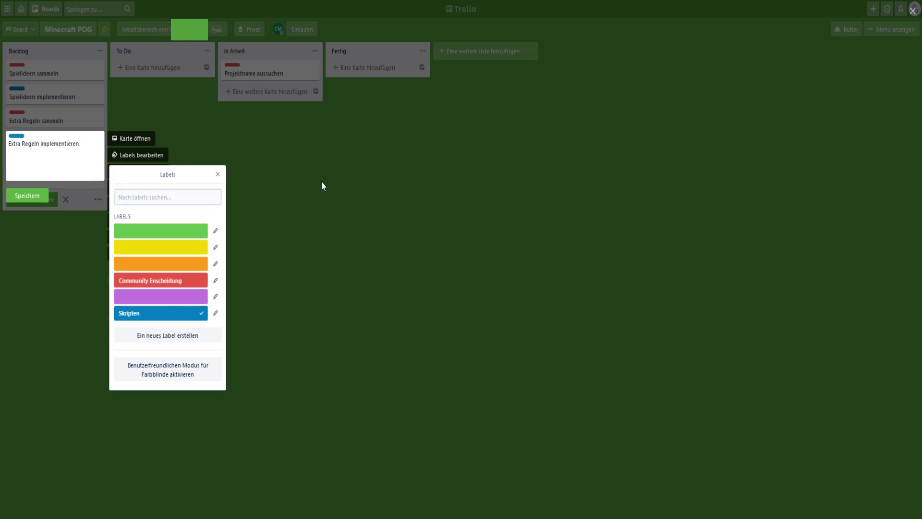
pyautogui.click(307, 197)
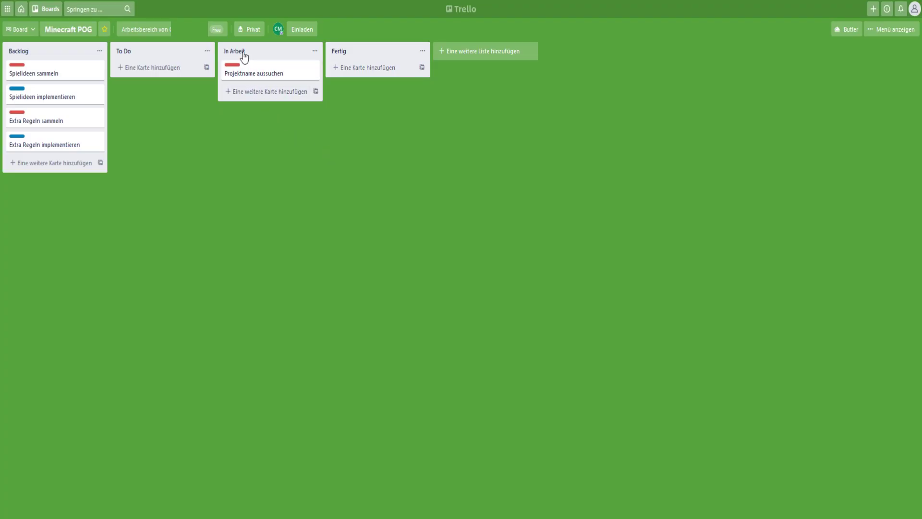
# Rename the "In Arbeit" list as "Episode 1".
pyautogui.click(296, 54)
pyautogui.write('Episod')
pyautogui.press('Return')
# Rename the "To Do" list as "Episode 2".
pyautogui.click(136, 52)
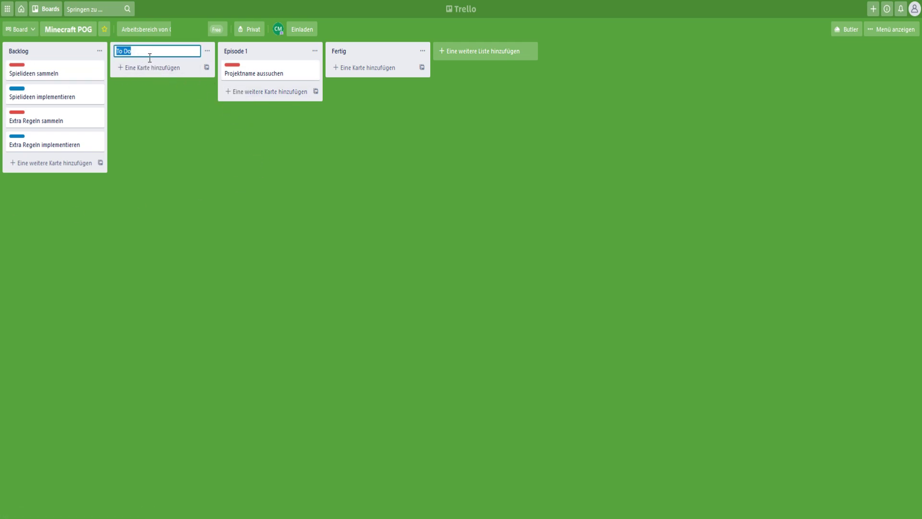
pyautogui.write('Spi')
pyautogui.press('BackSpace')
pyautogui.press('BackSpace')
pyautogui.press('BackSpace')
pyautogui.write('Episode 2')
pyautogui.press('Return')
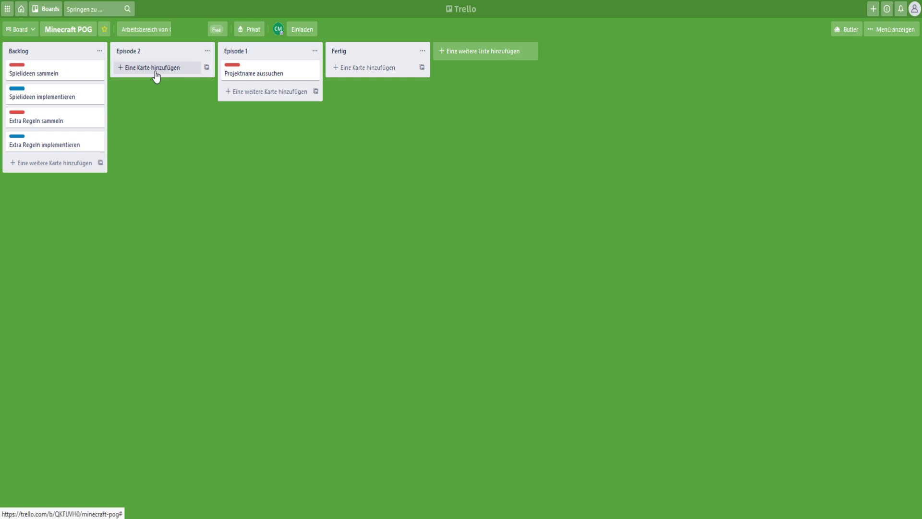
# Add a card titled "Basic Struktur erstellen" to the "Episode 2" list.
pyautogui.click(154, 69)
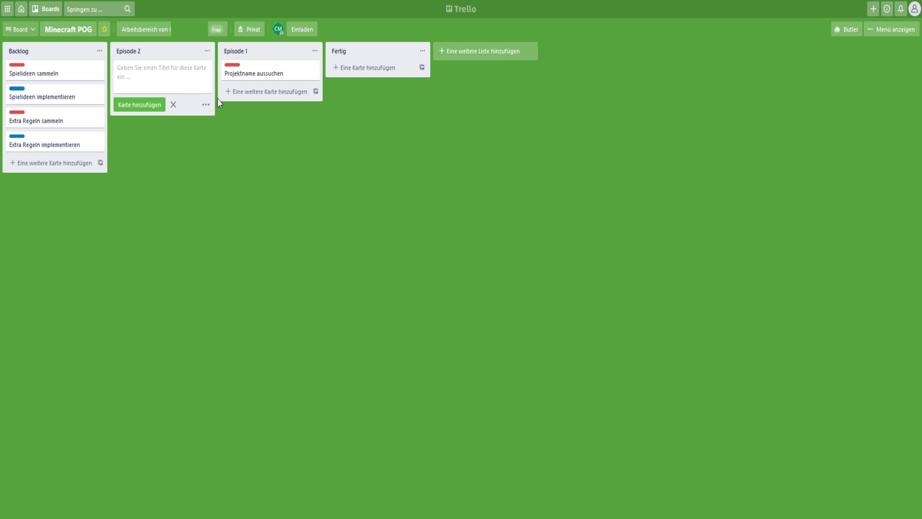
pyautogui.write('Basic Spi')
pyautogui.press('BackSpace')
pyautogui.press('BackSpace')
pyautogui.write('truktur erstellen')
pyautogui.press('Return')
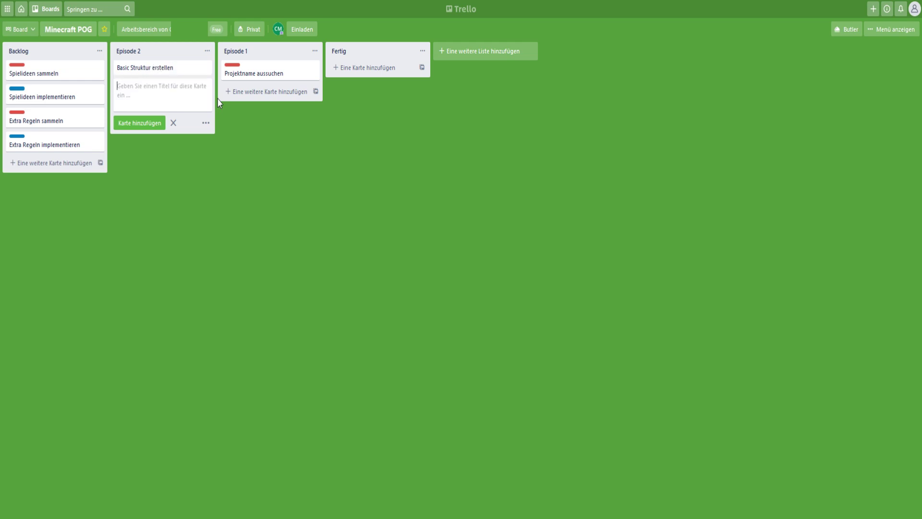
# Assign the blue "Skripten" label to the "Basic Struktur erstellen" card.
pyautogui.click(206, 68)
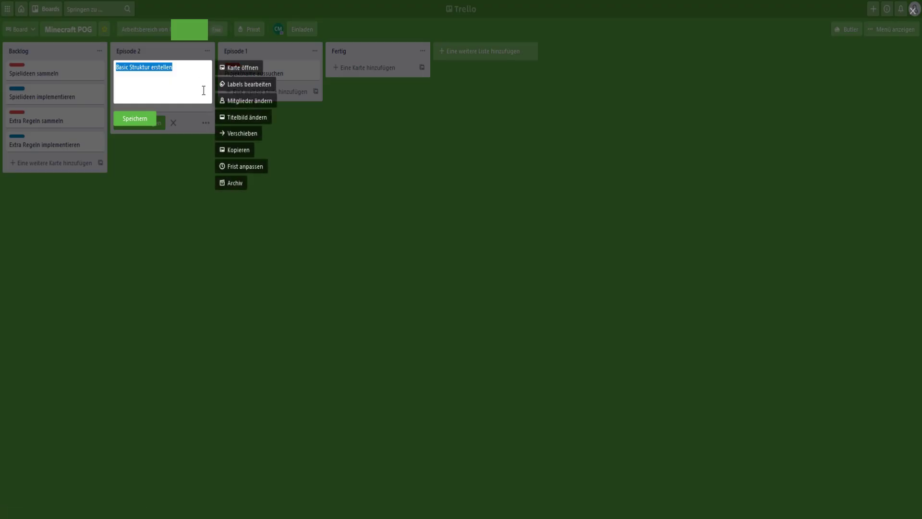
pyautogui.click(236, 92)
pyautogui.click(254, 242)
pyautogui.click(349, 152)
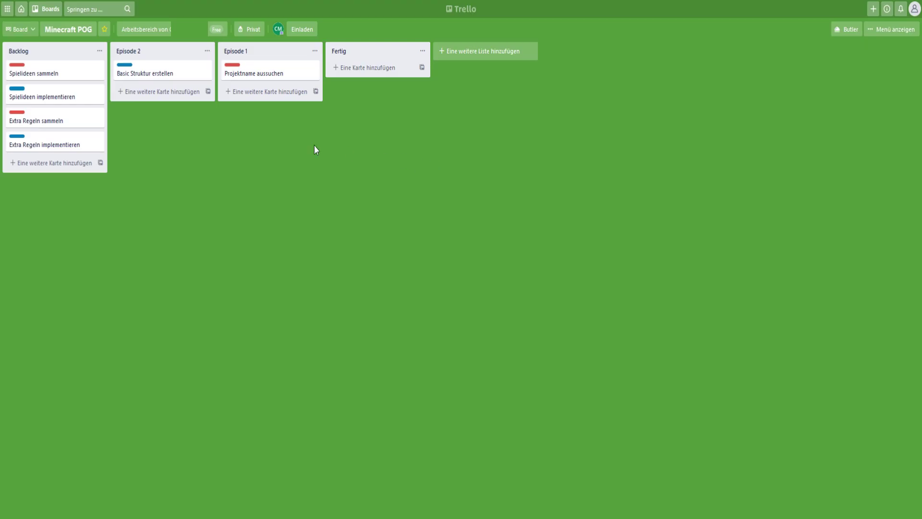
# Add a checklist titled "To Dos" to the "Basic Struktur erstellen" card.
pyautogui.click(165, 76)
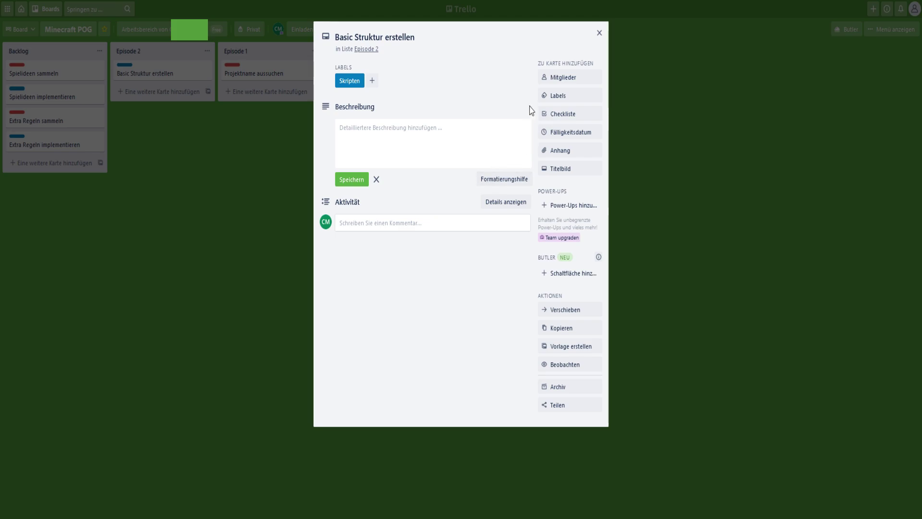
pyautogui.click(573, 114)
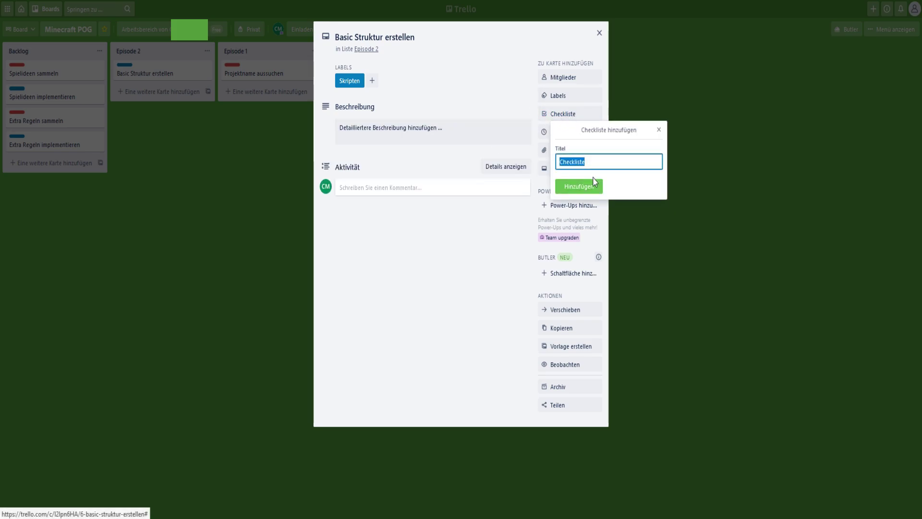
pyautogui.write('To Dos')
pyautogui.press('Return')
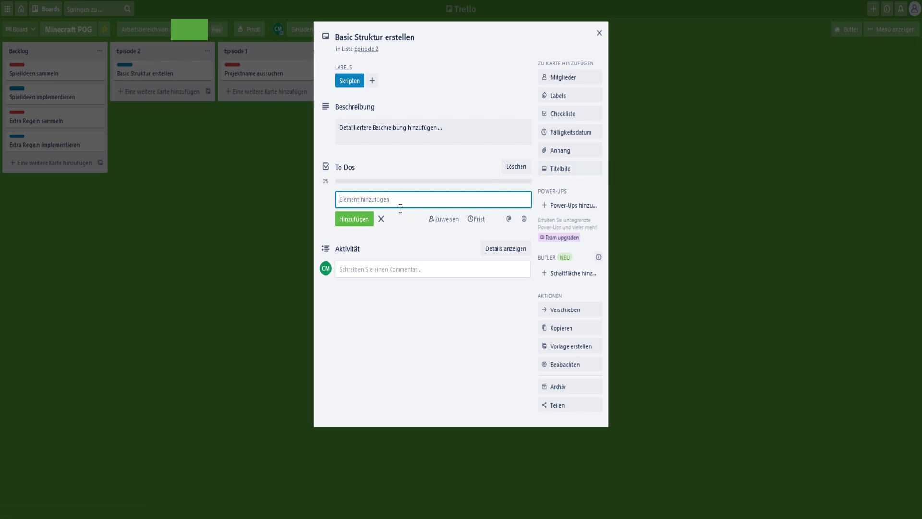
# Add "Grundsäzliche Funktion" as the first item of the "To Dos" checklist.
pyautogui.write('Bas')
pyautogui.press('BackSpace')
pyautogui.press('BackSpace')
pyautogui.press('BackSpace')
pyautogui.press('BackSpace')
pyautogui.write('Grundsäzliche Funk')
pyautogui.press('Return')
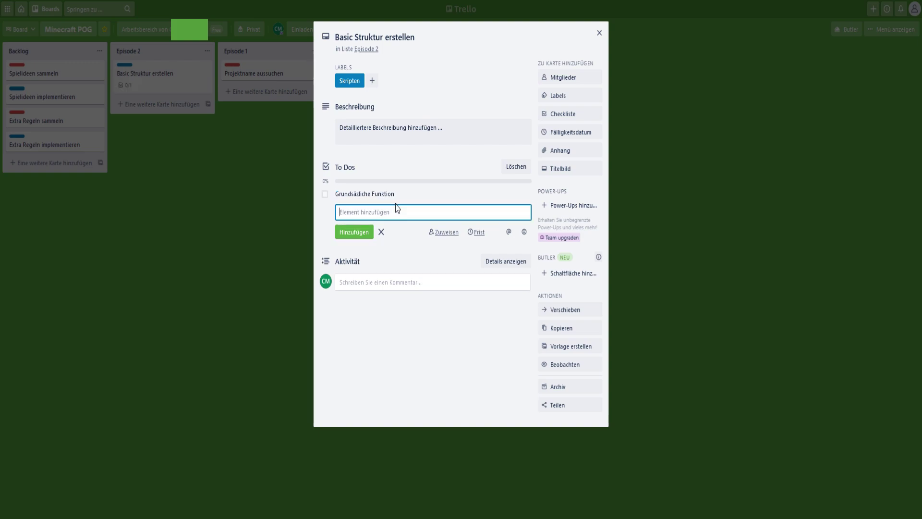
# Add the item "UML Diagramm" to the "To Dos" checklist.
pyautogui.write('UML')
pyautogui.press('BackSpace')
pyautogui.press('BackSpace')
pyautogui.press('BackSpace')
pyautogui.write('UML Diagramm')
pyautogui.press('Return')
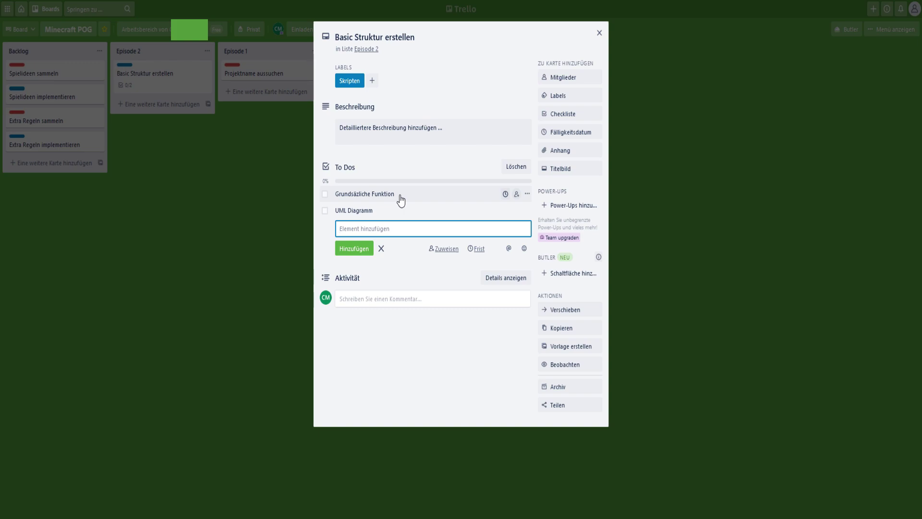
# Add the checklist items "Konstrukt für Spielideen" and "Konstrukt für Extra Regeln".
pyautogui.write('Konst')
pyautogui.write('rukt für')
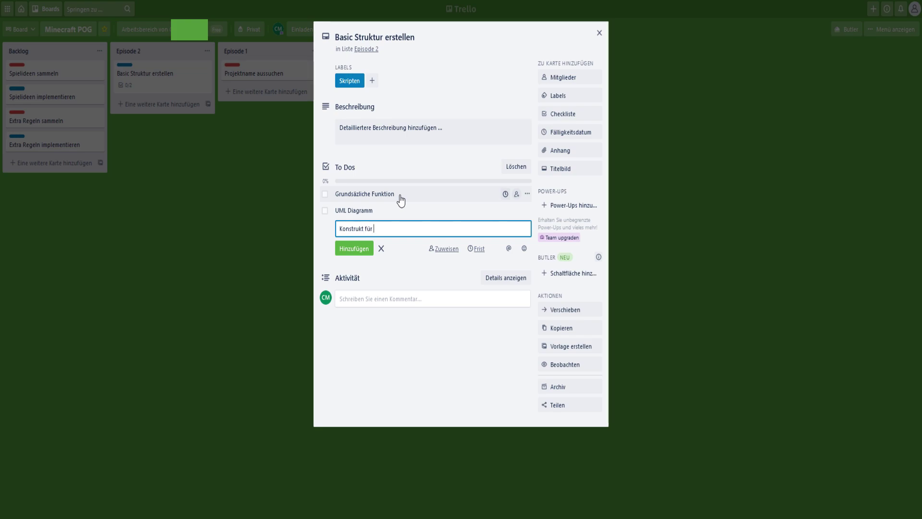
pyautogui.write(' Spielideen')
pyautogui.press('Return')
pyautogui.write('Konstrukt ')
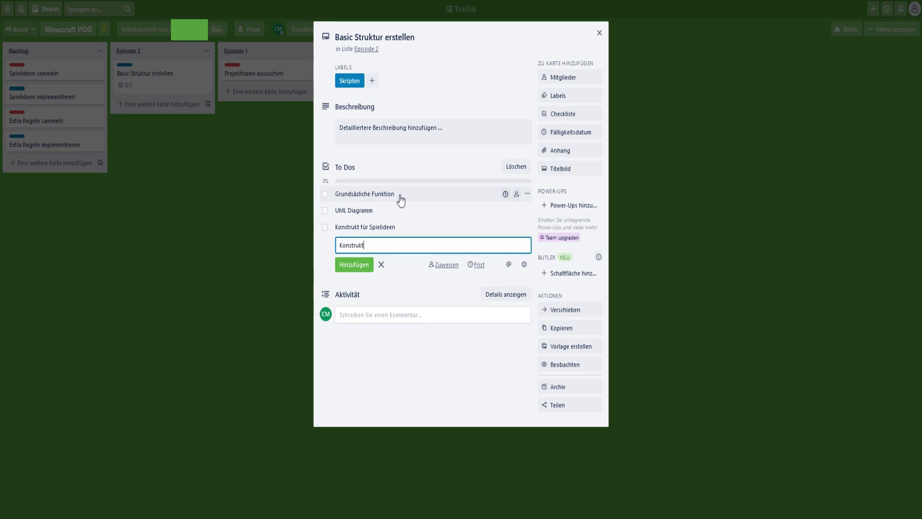
pyautogui.write('für Extra R')
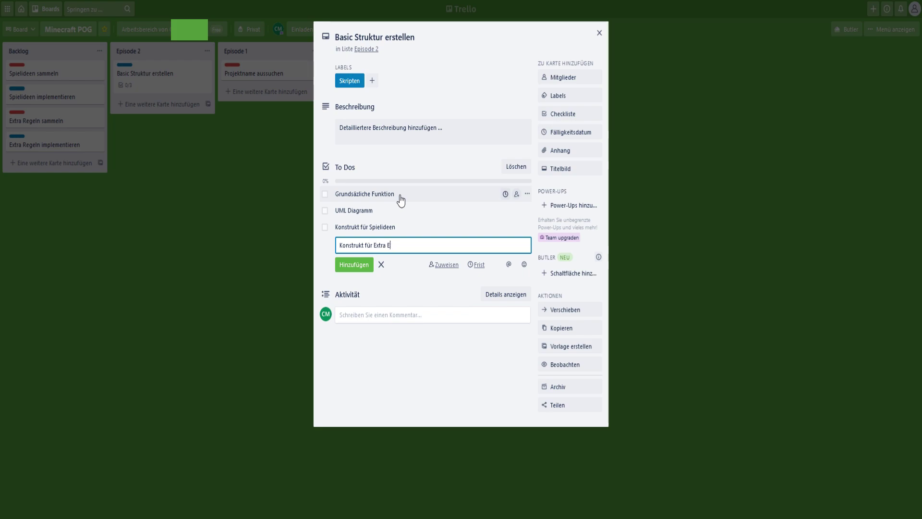
pyautogui.write('egeln')
pyautogui.press('Return')
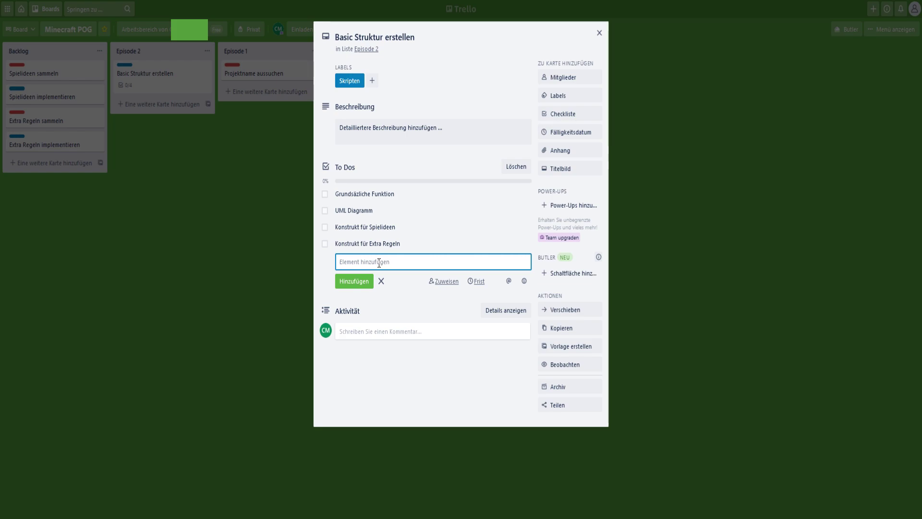
# Add the checklist item "Joinphase" and move it directly below "Grundsäzliche Funktion".
pyautogui.write('Joinphase')
pyautogui.press('Return')
pyautogui.moveTo(377, 262); pyautogui.dragTo(370, 213)
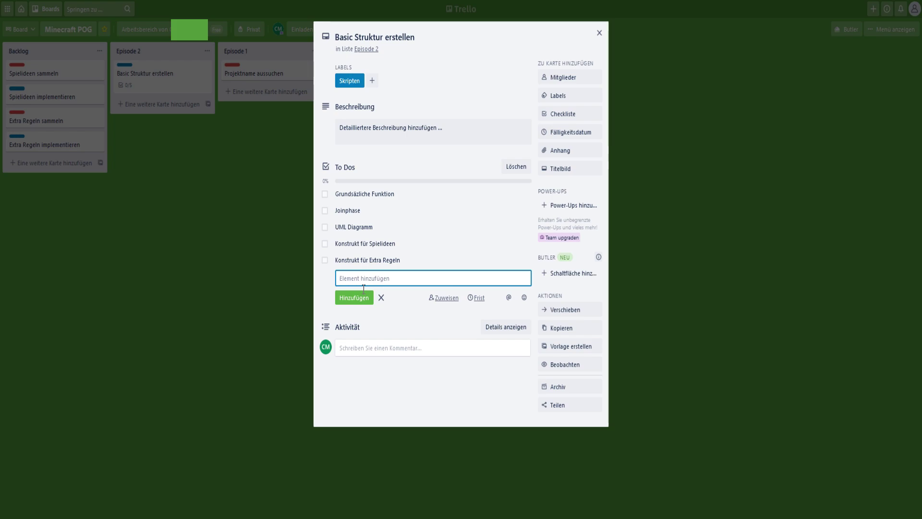
# Add the checklist item "Grundsätzliche Gamelogik" and move it directly below "Joinphase".
pyautogui.write('Grundsätzliche Gamelogik')
pyautogui.press('Return')
pyautogui.moveTo(362, 279); pyautogui.dragTo(384, 238)
# Add a checklist item "Finale" and rename it as "Win-Logik".
pyautogui.write('Finale')
pyautogui.press('Return')
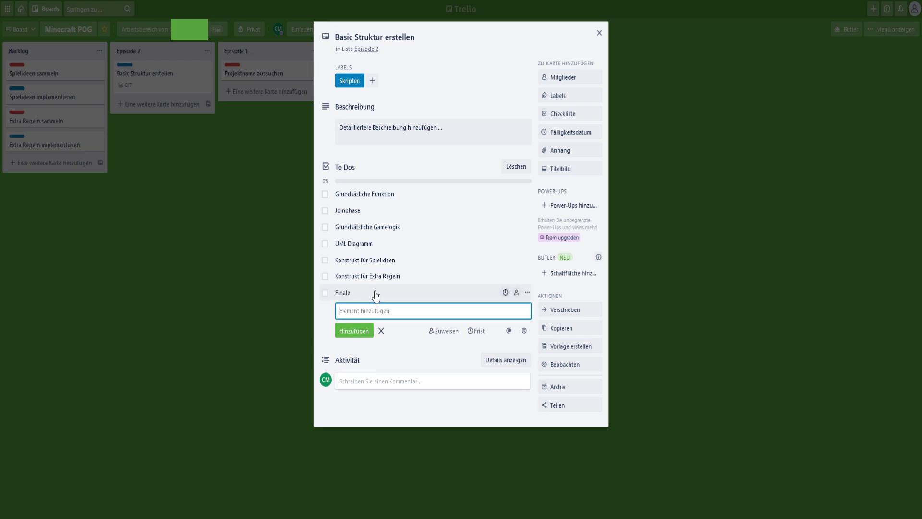
pyautogui.click(377, 294)
pyautogui.write('Win-Logik')
pyautogui.press('Return')
# Reorder the checklist with "UML Diagramm" first and "Win-Logik" directly below "Grundsätzliche Gamelogik", and return to the board.
pyautogui.moveTo(376, 293); pyautogui.dragTo(363, 197)
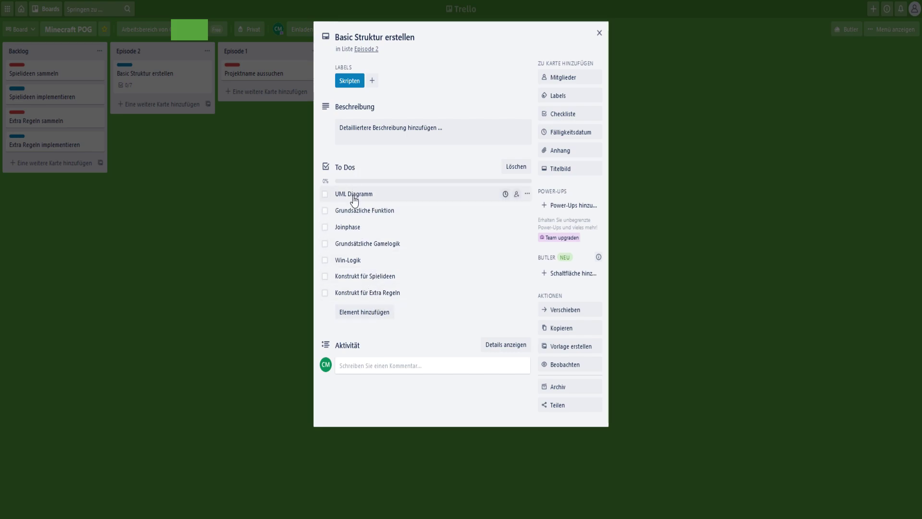
pyautogui.click(277, 292)
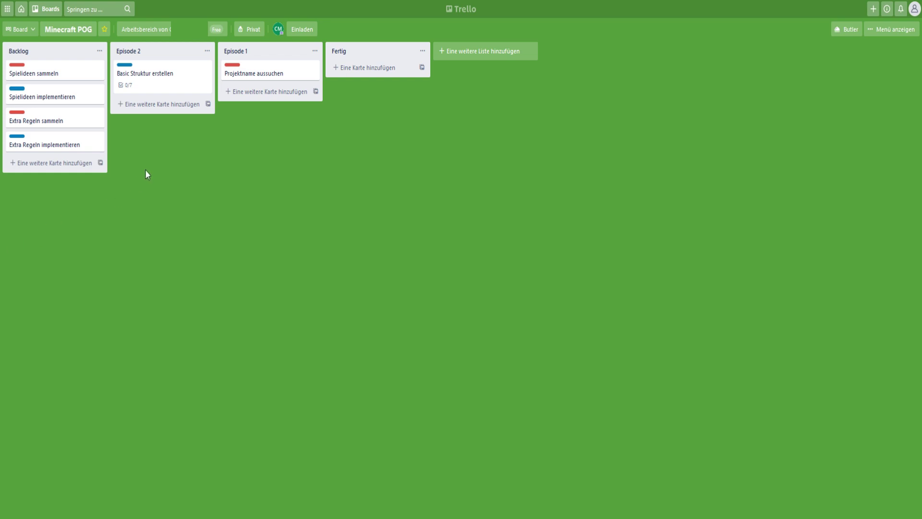
# Add a card titled "Ideen für ausgeschiedene Spieler" to "Backlog".
pyautogui.click(62, 163)
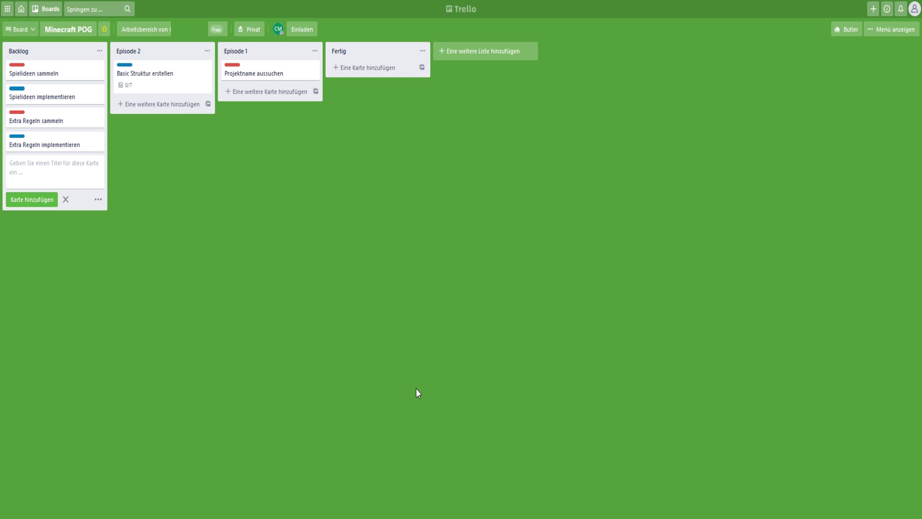
pyautogui.write('Ideen für tote Spie')
pyautogui.press('BackSpace')
pyautogui.press('BackSpace')
pyautogui.press('BackSpace')
pyautogui.press('BackSpace')
pyautogui.press('BackSpace')
pyautogui.press('BackSpace')
pyautogui.press('BackSpace')
pyautogui.press('BackSpace')
pyautogui.write('ausgeschiedene Spieler')
pyautogui.press('Return')
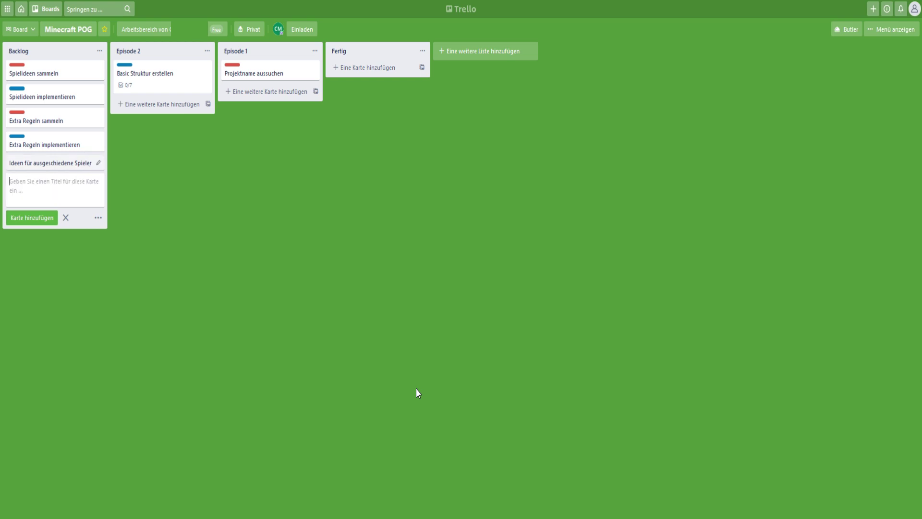
# Add a card titled "Idee für ausgeschiedene Spieler implementieren" to "Backlog".
pyautogui.write('Idee für ausgeschiedene Sp')
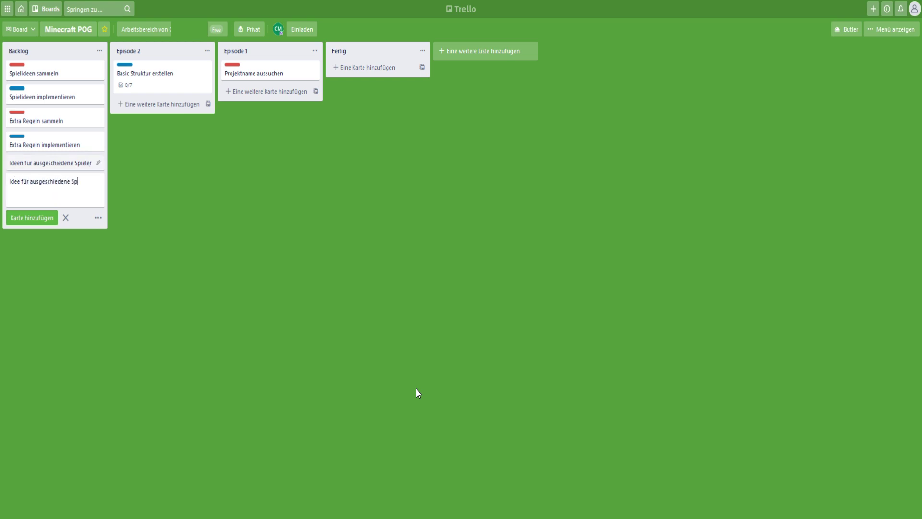
pyautogui.write('ieler implementieren')
pyautogui.press('Return')
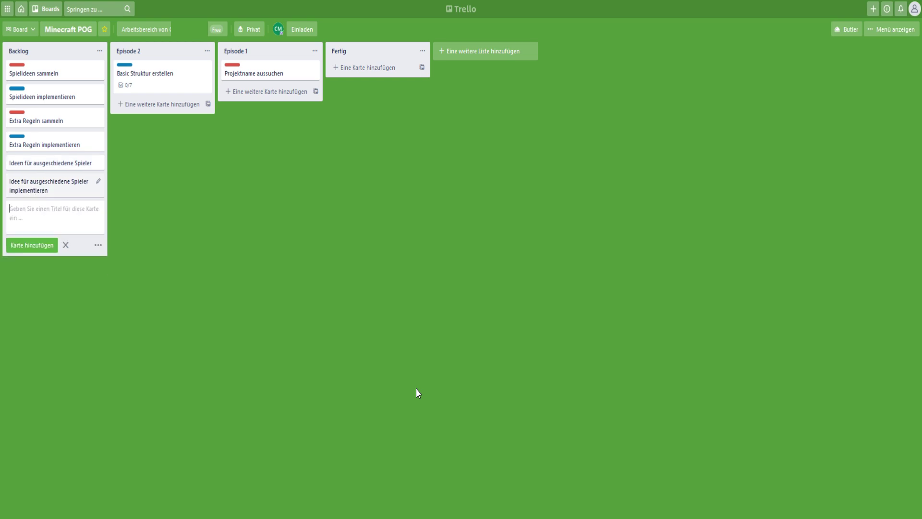
# Assign the red "Community Enscheidung" label to the "Ideen für ausgeschiedene Spieler" card.
pyautogui.click(97, 163)
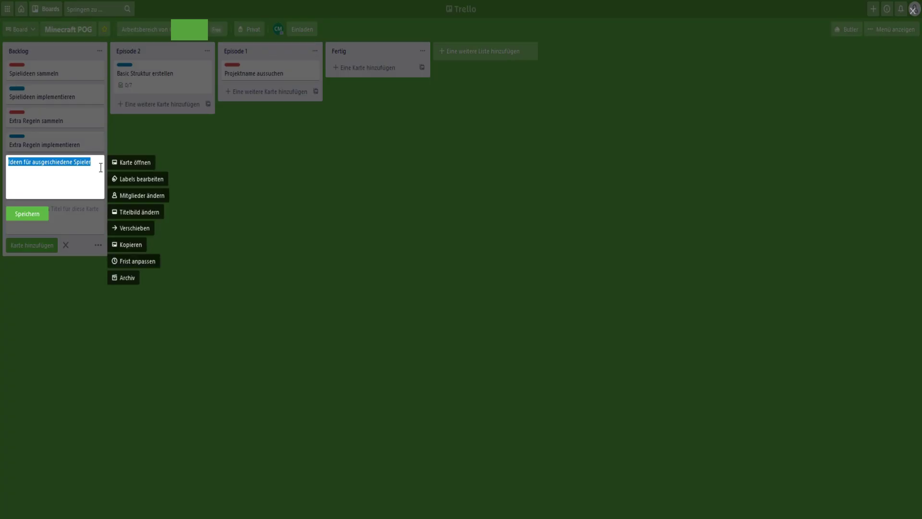
pyautogui.click(135, 179)
pyautogui.click(169, 310)
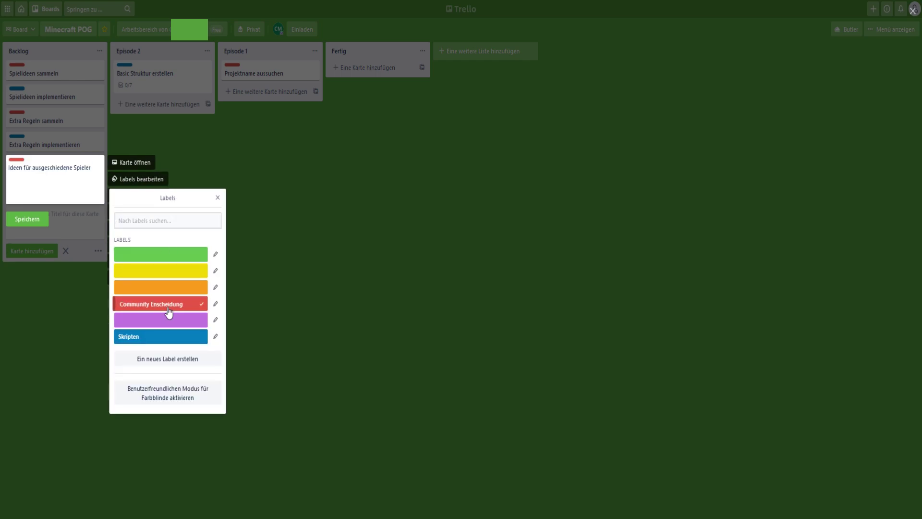
pyautogui.click(317, 179)
# Assign the blue "Skripten" label to the "Idee für ausgeschiedene Spieler implementieren" card.
pyautogui.click(101, 188)
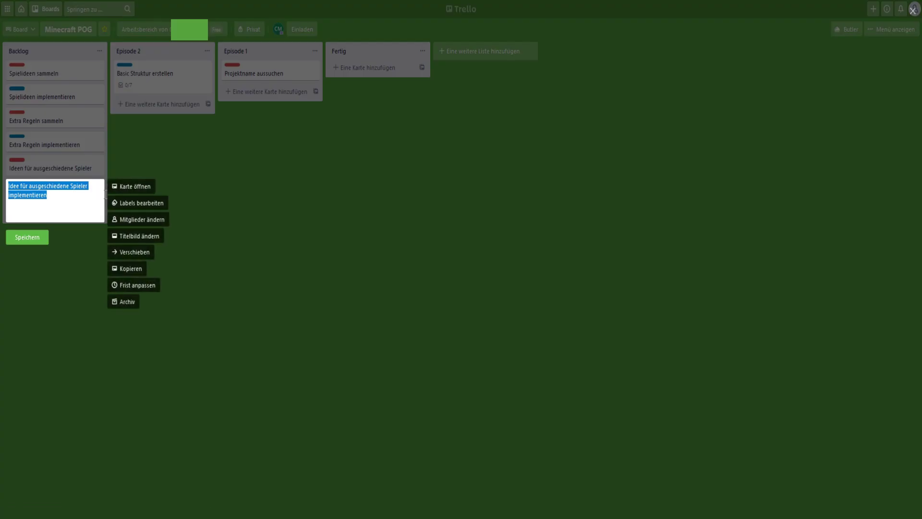
pyautogui.click(134, 203)
pyautogui.click(149, 360)
pyautogui.click(446, 407)
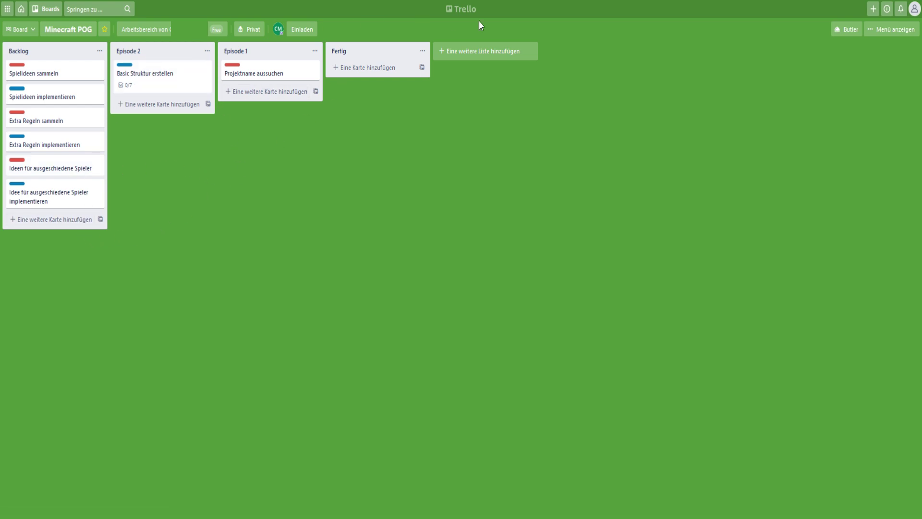
# Add a list named "Episode 3" and place it between "Backlog" and "Episode 2".
pyautogui.click(498, 51)
pyautogui.write('Episode 3')
pyautogui.press('Return')
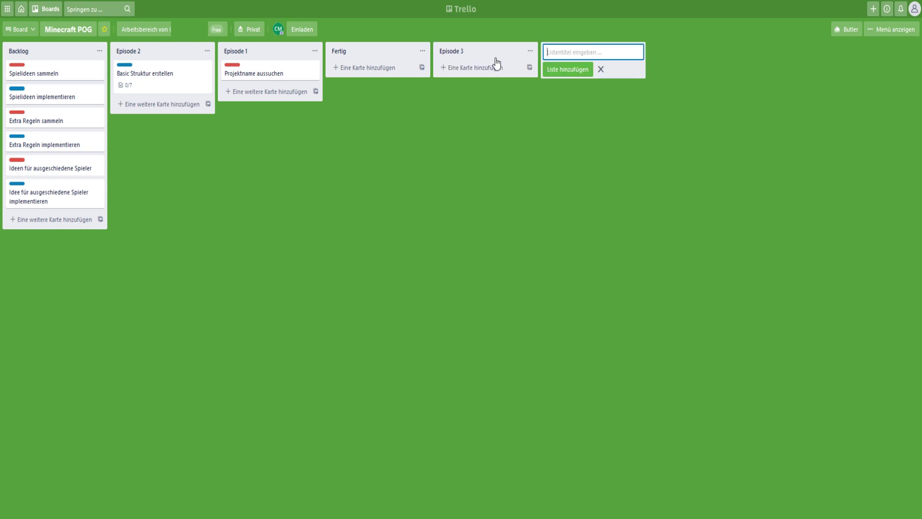
pyautogui.moveTo(494, 62); pyautogui.dragTo(158, 66)
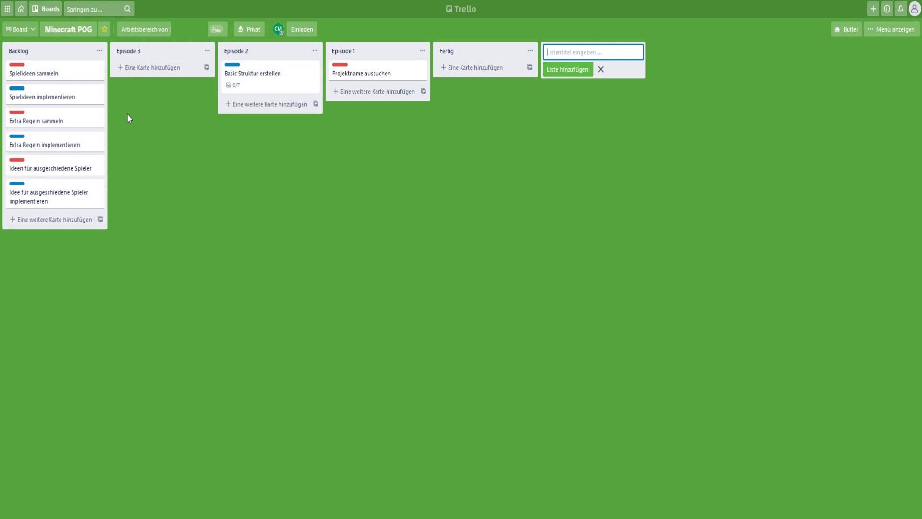
# Add a card titled "Infoformular" to "Backlog".
pyautogui.click(78, 220)
pyautogui.write('Info')
pyautogui.write('form')
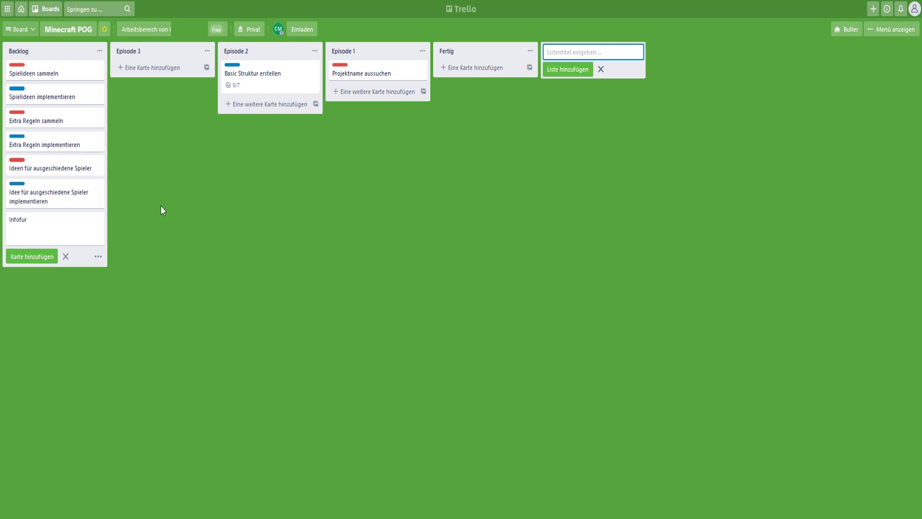
pyautogui.write('ular')
pyautogui.press('Return')
# Assign the yellow label to the "Infoformular" card.
pyautogui.click(98, 219)
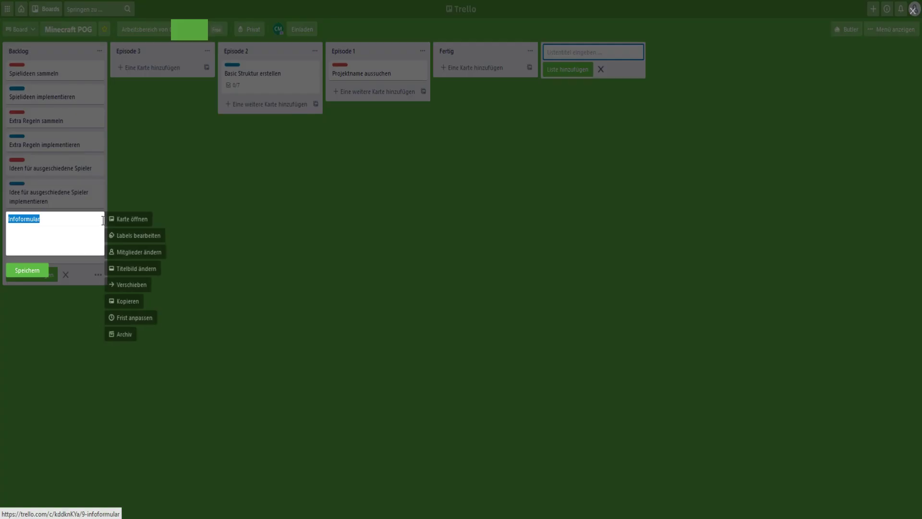
pyautogui.click(153, 239)
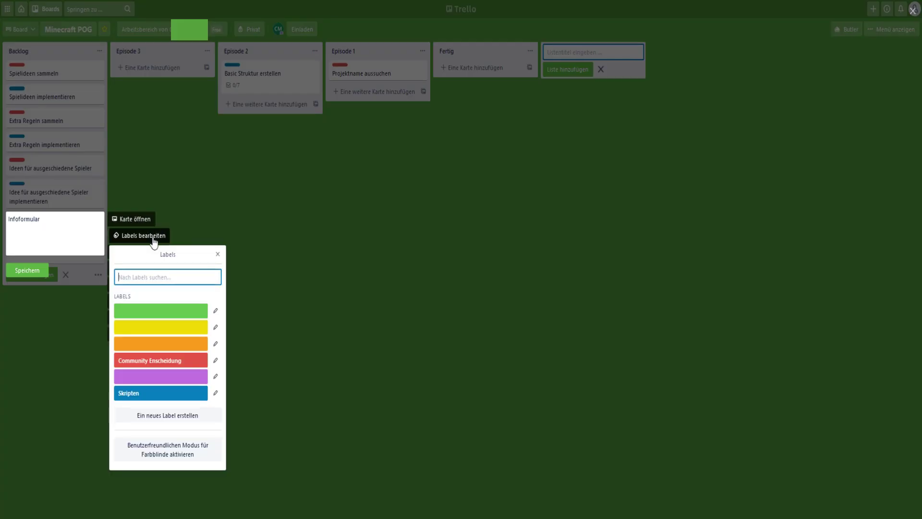
pyautogui.click(152, 333)
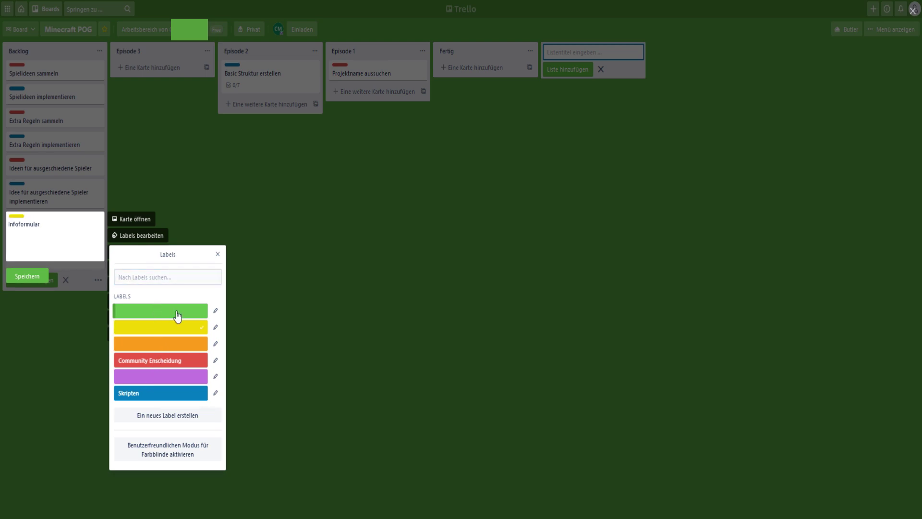
# Name the yellow label "Finale Schritte/Organisation" and return to the board.
pyautogui.click(215, 327)
pyautogui.write('Post Work')
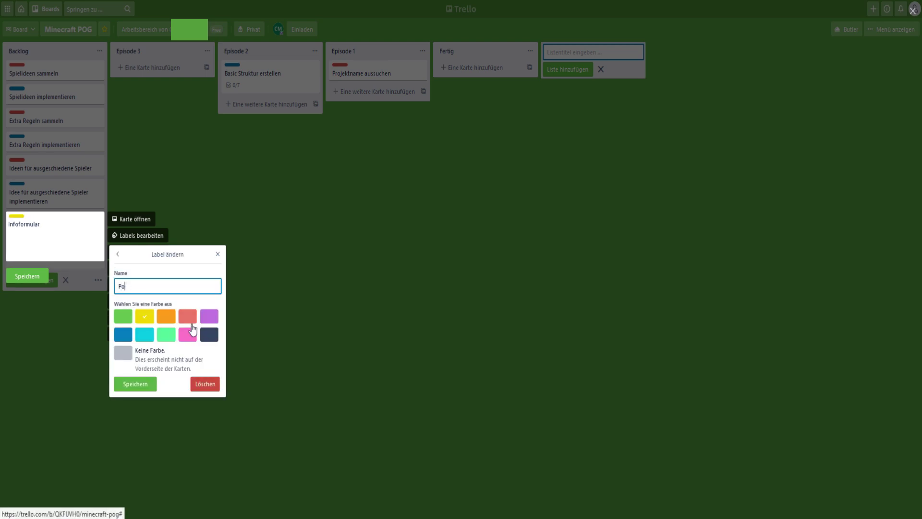
pyautogui.press('BackSpace')
pyautogui.press('BackSpace')
pyautogui.press('BackSpace')
pyautogui.press('BackSpace')
pyautogui.press('BackSpace')
pyautogui.press('BackSpace')
pyautogui.press('BackSpace')
pyautogui.press('BackSpace')
pyautogui.press('BackSpace')
pyautogui.write('Finale Schritte/Organisation')
pyautogui.press('Return')
pyautogui.click(193, 328)
pyautogui.click(312, 259)
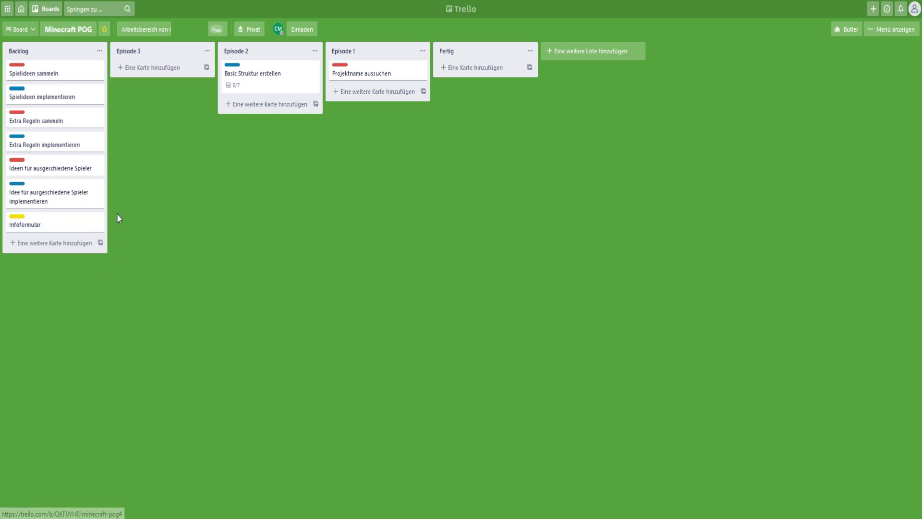
# Add a card titled "Erster Test" to "Backlog".
pyautogui.click(55, 246)
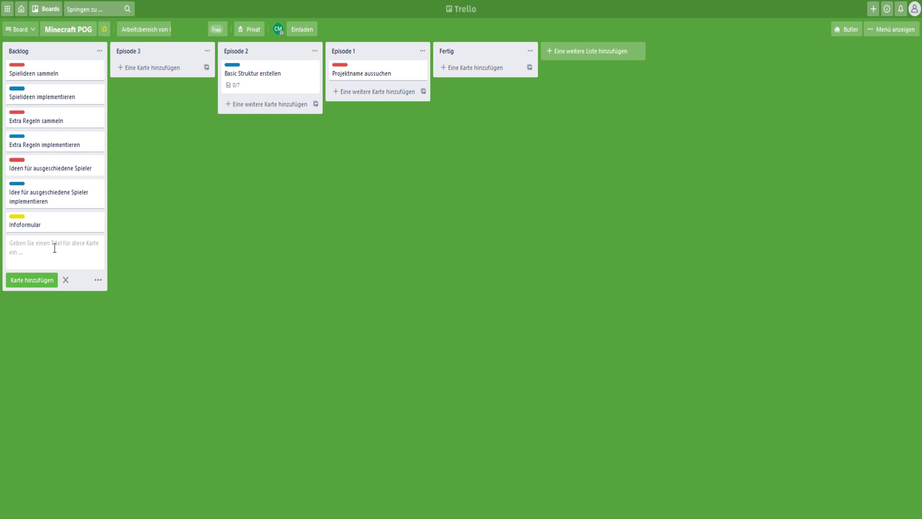
pyautogui.write('Erster Test')
pyautogui.click(34, 283)
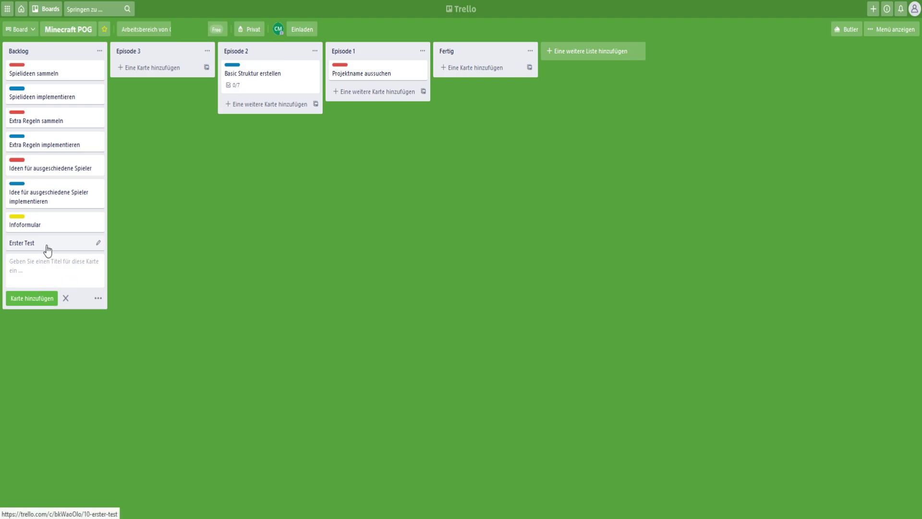
# Rename the "Erster Test" card as "Interner Test" and return to the board.
pyautogui.click(46, 246)
pyautogui.hotkey('ctrl', 'a')
pyautogui.write('Interner Test')
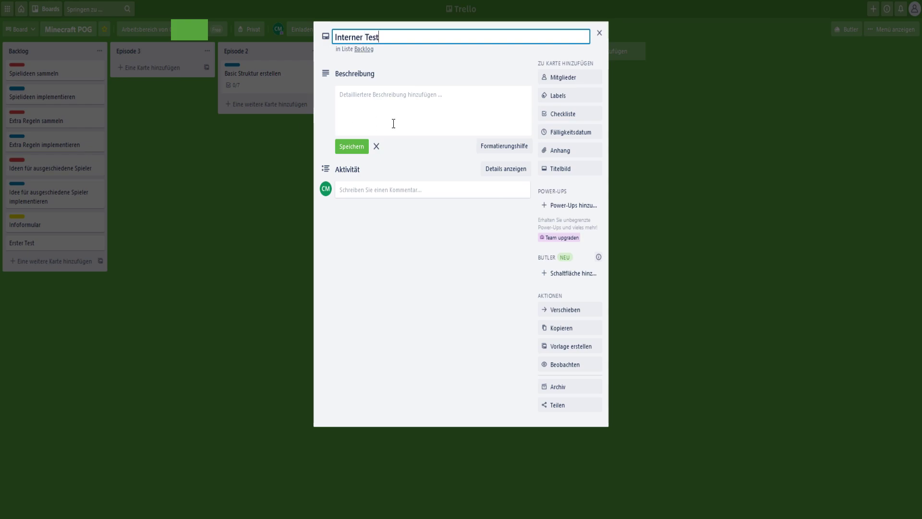
pyautogui.click(357, 147)
pyautogui.click(220, 205)
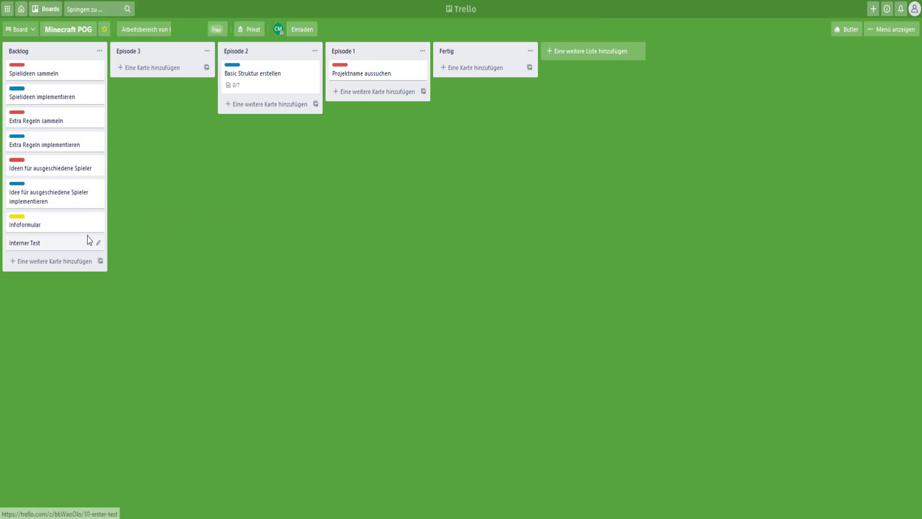
# Assign the yellow "Finale Schritte/Organisation" label to the "Interner Test" card.
pyautogui.click(99, 243)
pyautogui.click(142, 260)
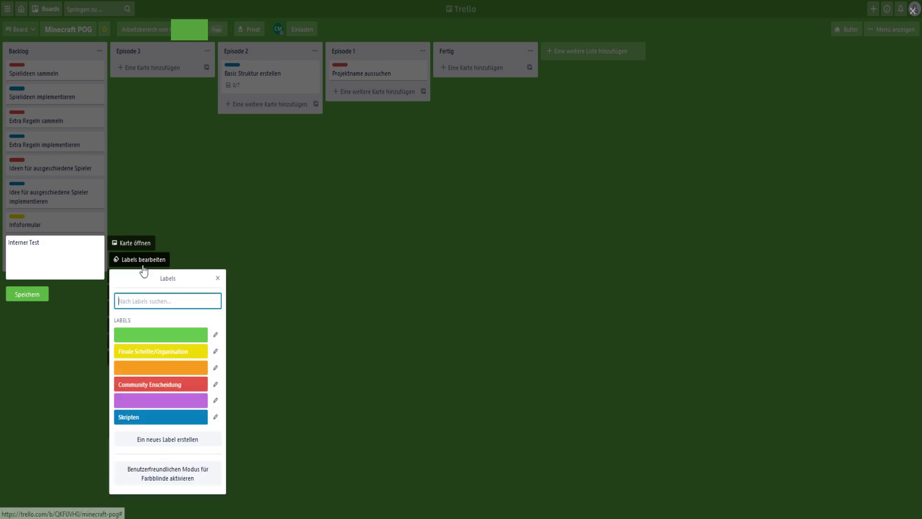
pyautogui.click(151, 352)
pyautogui.click(207, 171)
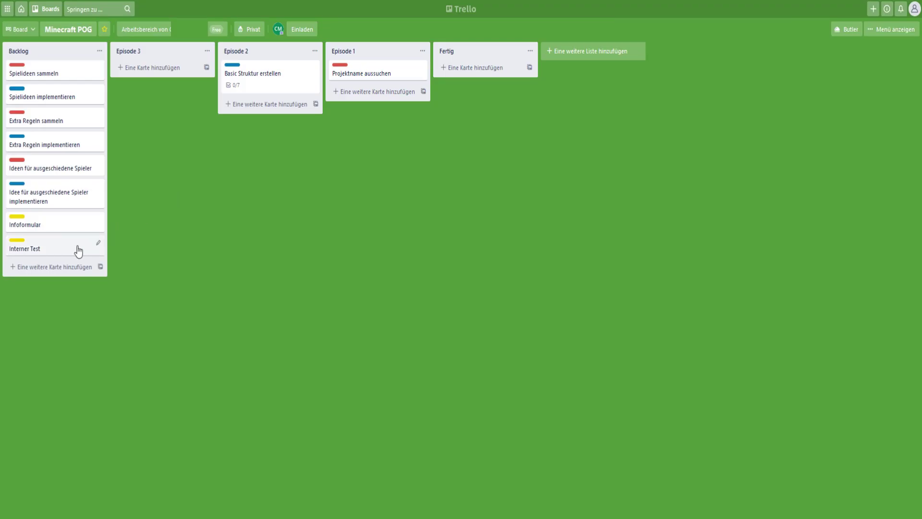
# Add a card titled "Pilot Test" to "Backlog".
pyautogui.click(43, 266)
pyautogui.write('Pilot Test')
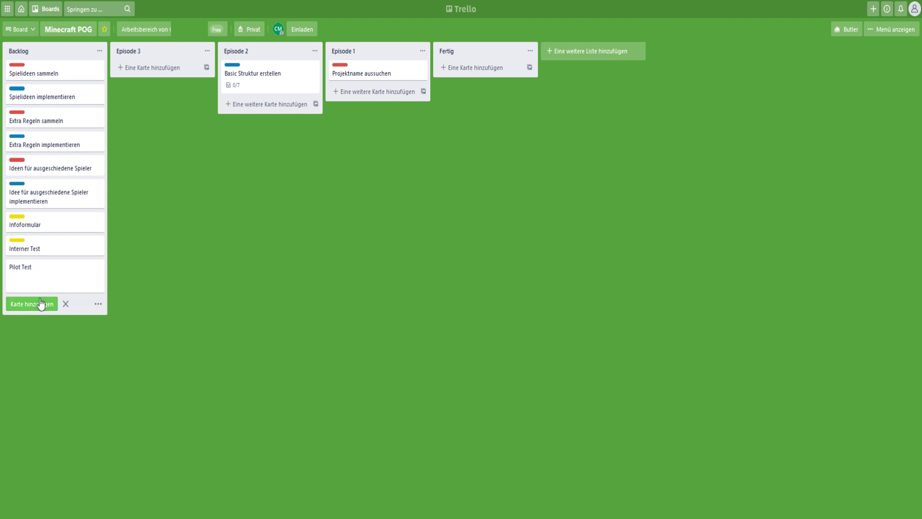
pyautogui.click(41, 304)
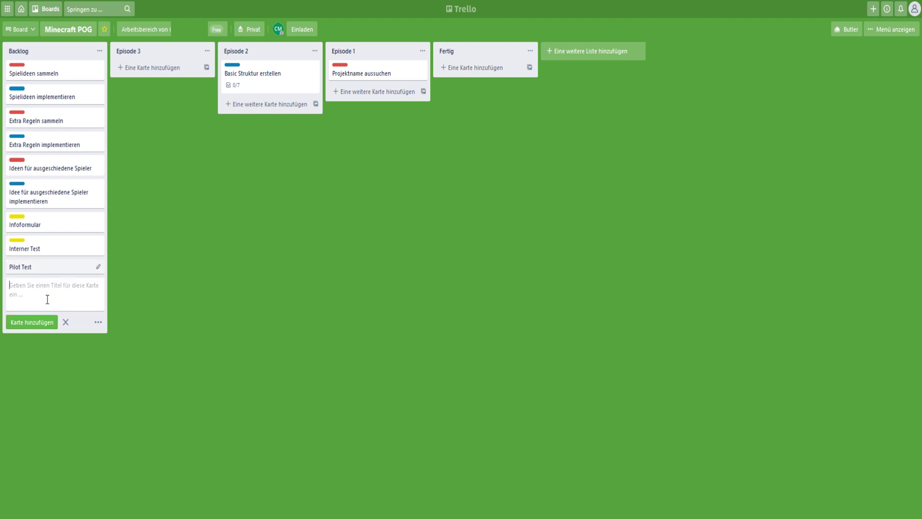
# Assign the yellow "Finale Schritte/Organisation" label to the "Pilot Test" card.
pyautogui.click(98, 265)
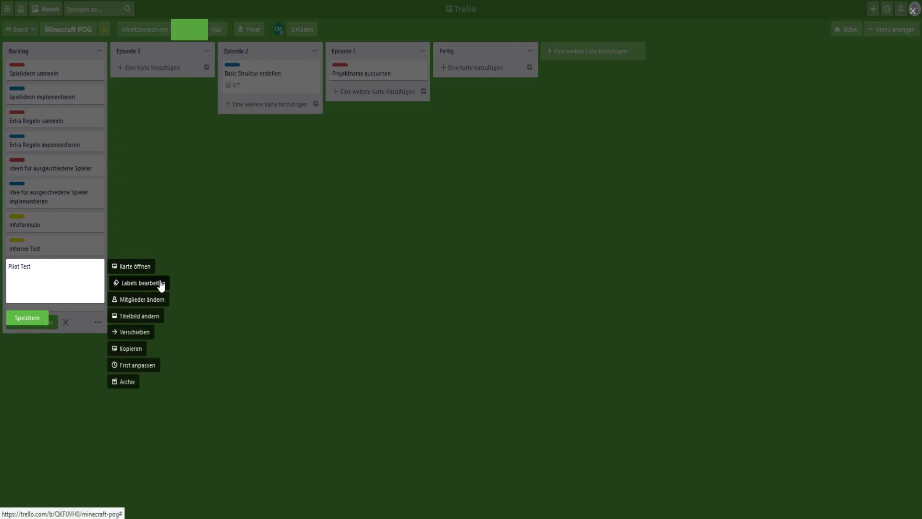
pyautogui.click(159, 283)
pyautogui.click(162, 379)
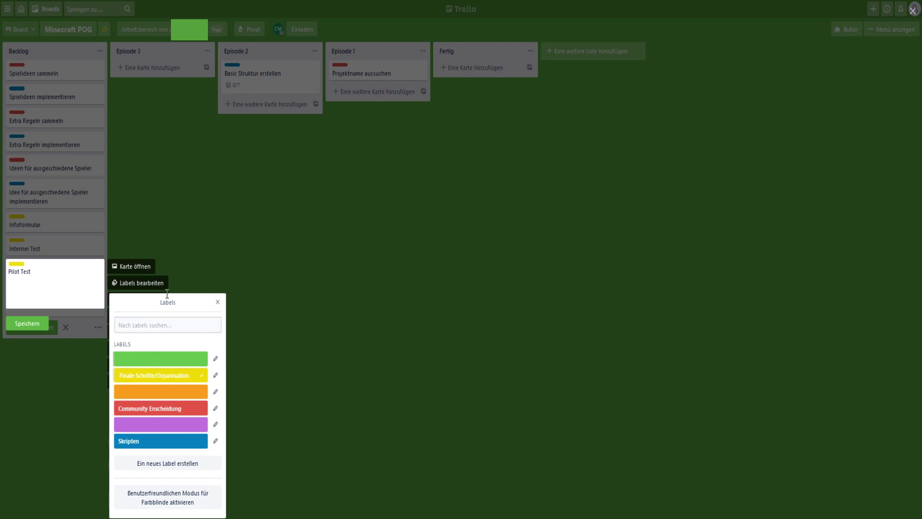
pyautogui.click(42, 330)
pyautogui.click(174, 168)
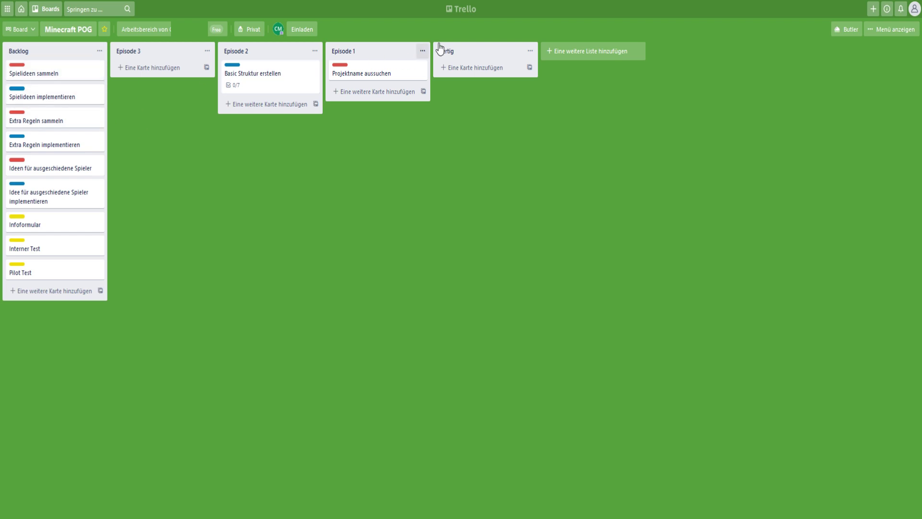
# Add a list named "Episode 4" and place it between "Backlog" and "Episode 3".
pyautogui.click(583, 52)
pyautogui.write('S')
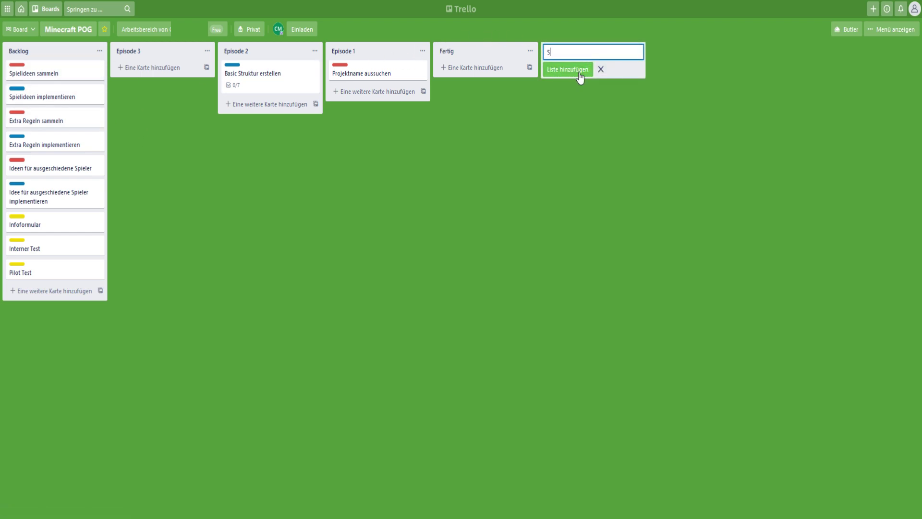
pyautogui.press('BackSpace')
pyautogui.write('Episode 4')
pyautogui.click(581, 77)
pyautogui.moveTo(571, 57); pyautogui.dragTo(202, 64)
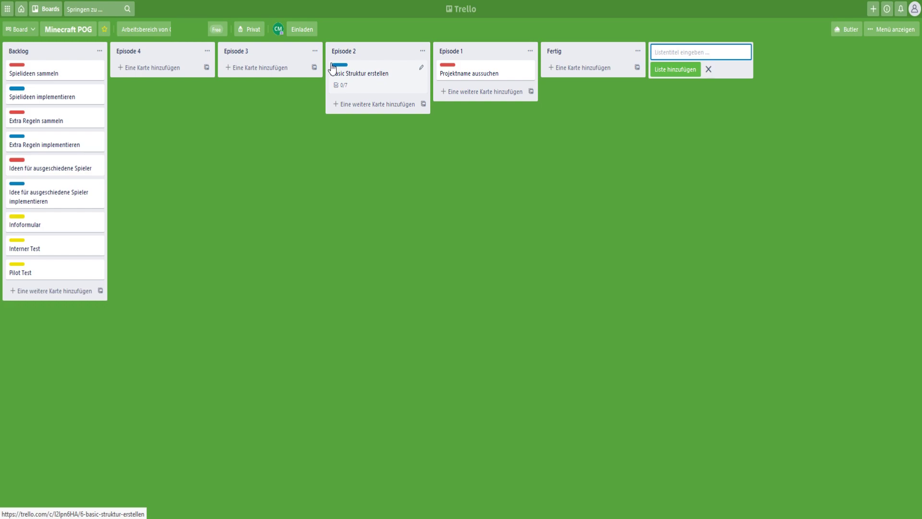
# Move "Spielideen sammeln" to the top of "Episode 2" and "Spielideen implementieren" to "Episode 3".
pyautogui.moveTo(17, 67); pyautogui.dragTo(370, 67)
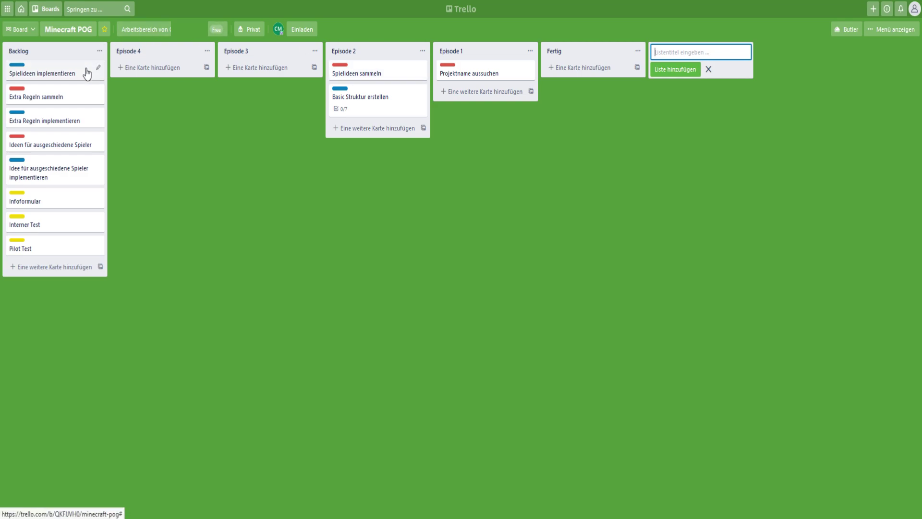
pyautogui.moveTo(74, 73); pyautogui.dragTo(264, 72)
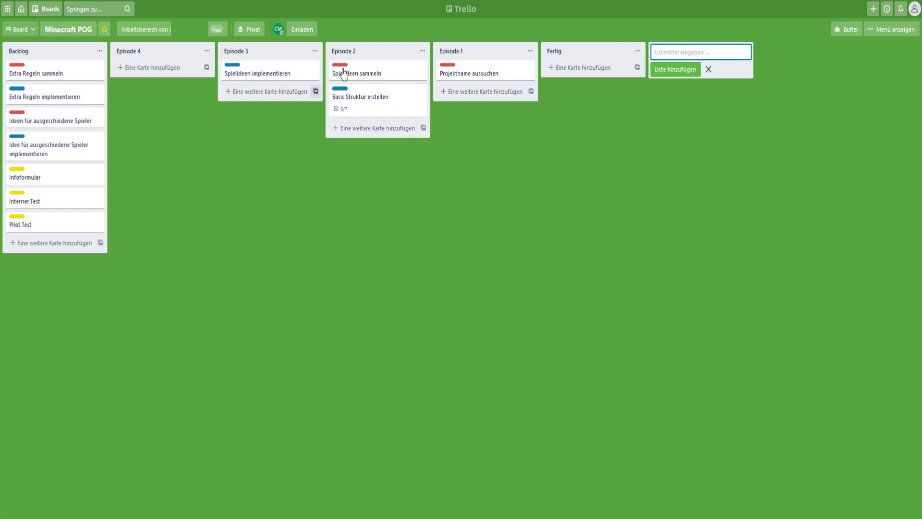
# Check the "Basic Struktur erstellen" card, and move "Spielideen implementieren" to "Episode 4" and "Extra Regeln sammeln" to "Episode 3".
pyautogui.click(363, 107)
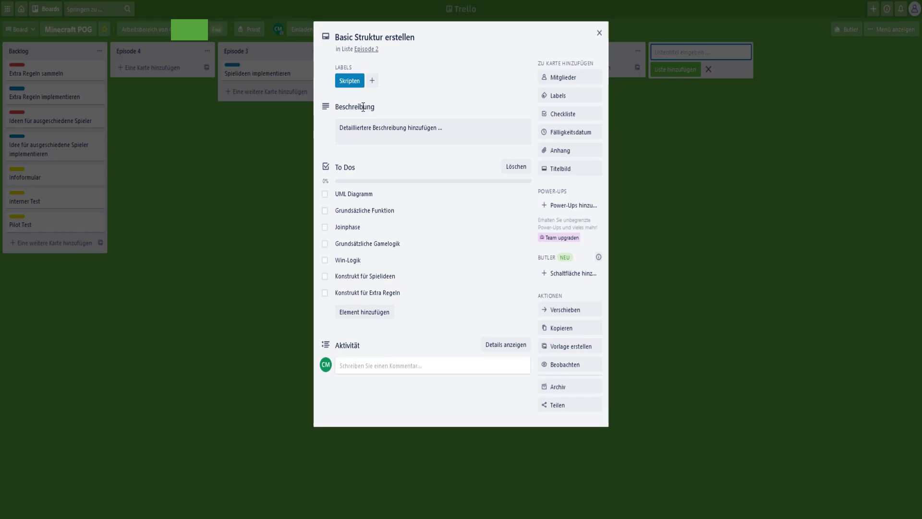
pyautogui.click(266, 151)
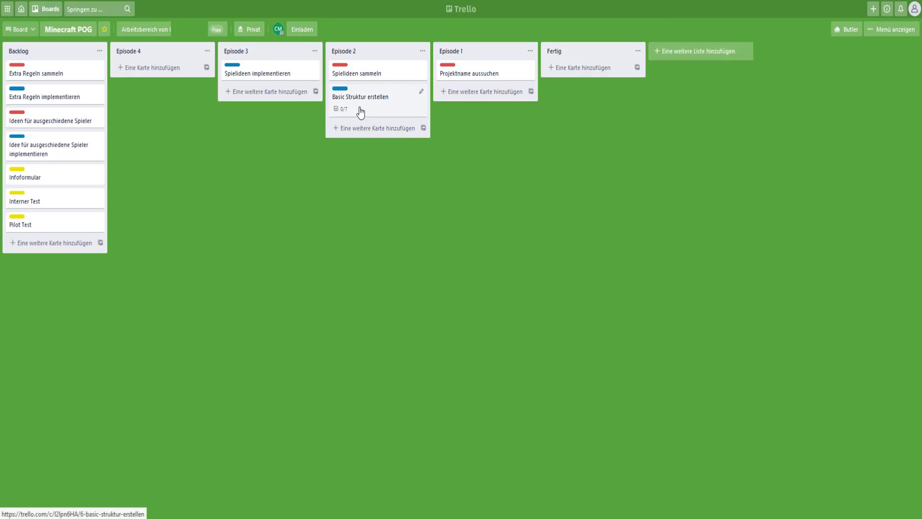
pyautogui.moveTo(286, 69); pyautogui.dragTo(183, 72)
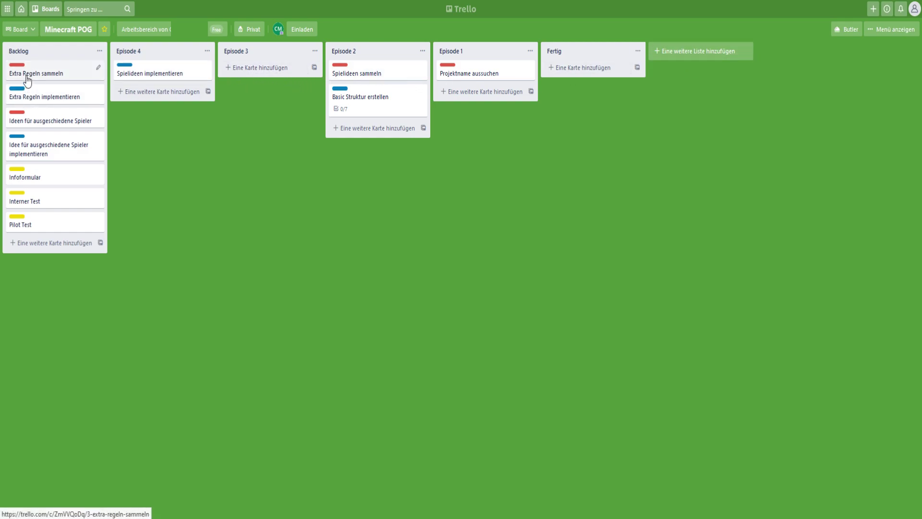
pyautogui.moveTo(39, 75); pyautogui.dragTo(279, 69)
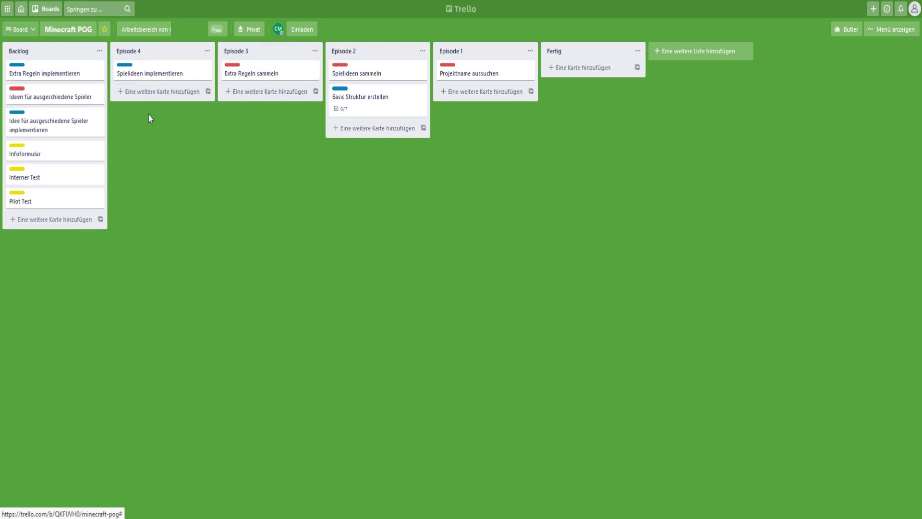
# Add a list named "Episode 5" and place it between "Backlog" and "Episode 4".
pyautogui.click(666, 57)
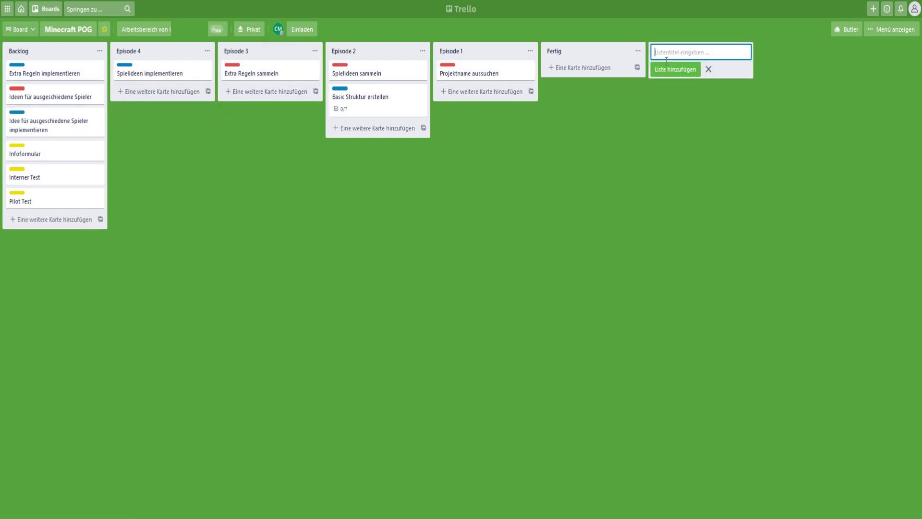
pyautogui.write('Episode 5')
pyautogui.press('Return')
pyautogui.moveTo(693, 53); pyautogui.dragTo(124, 58)
# Move "Extra Regeln implementieren" to "Episode 5" and "Ideen für ausgeschiedene Spieler" to the top of "Episode 4".
pyautogui.moveTo(28, 72); pyautogui.dragTo(147, 70)
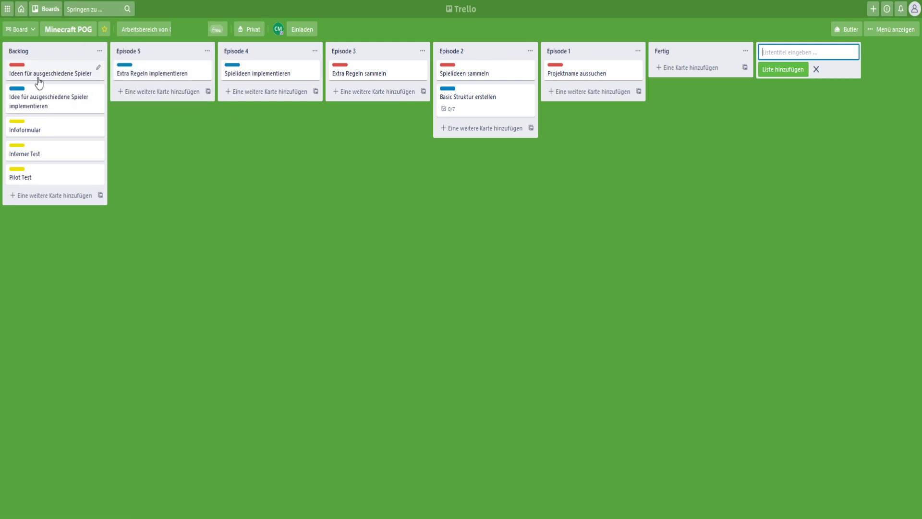
pyautogui.moveTo(67, 73); pyautogui.dragTo(279, 65)
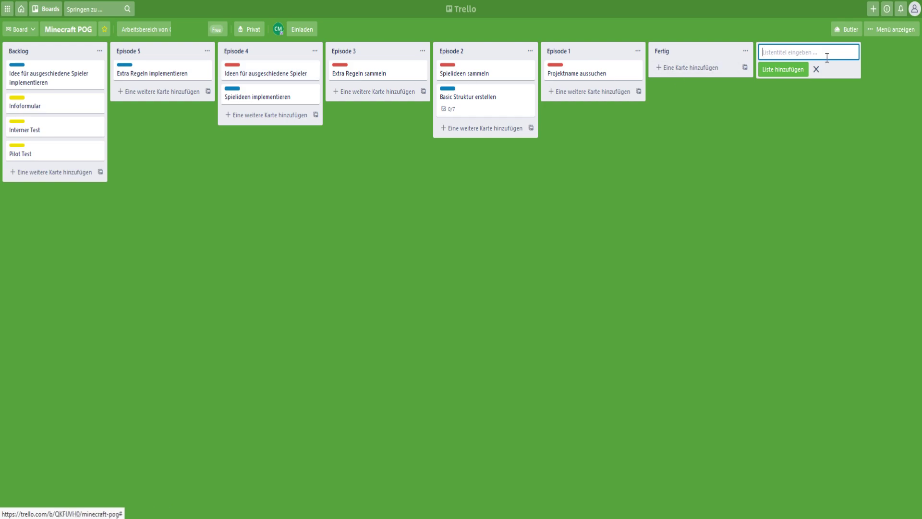
# Add a list named "Episode 6" and place it between "Backlog" and "Episode 5".
pyautogui.write('Episode 6')
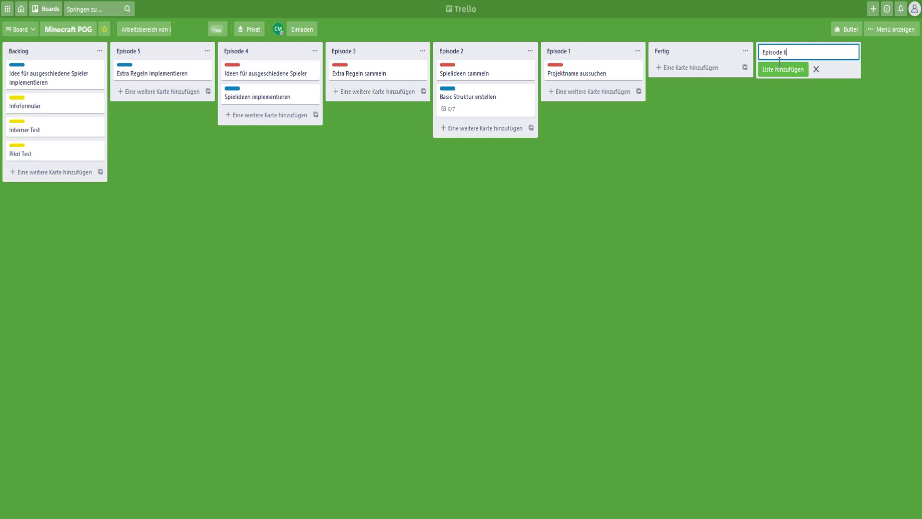
pyautogui.press('Return')
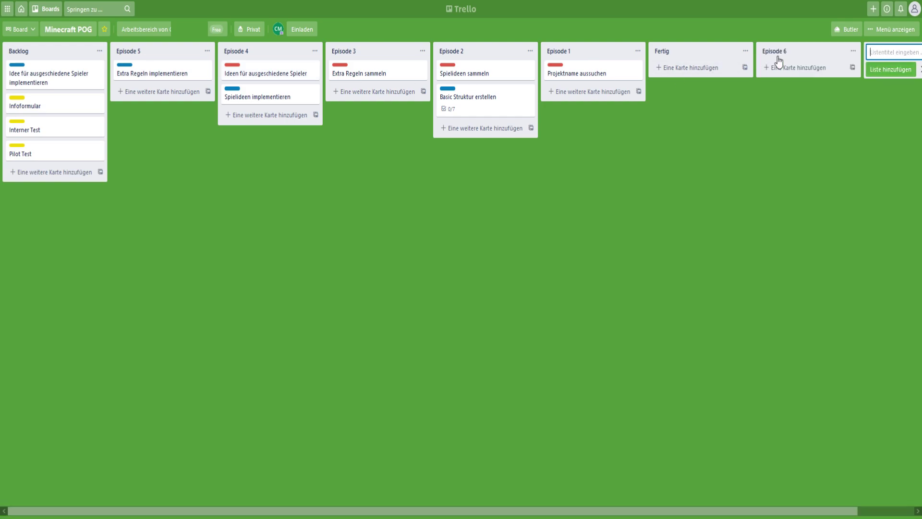
pyautogui.moveTo(779, 60); pyautogui.dragTo(154, 62)
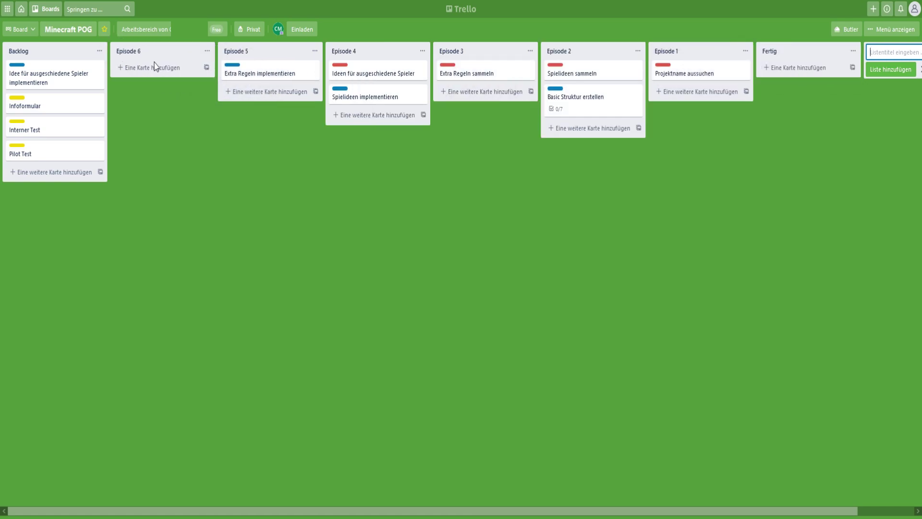
# Move "Idee für ausgeschiedene Spieler implementieren" to "Episode 6" and add a list named "Episode 7" between "Backlog" and "Episode 6".
pyautogui.moveTo(73, 82); pyautogui.dragTo(164, 90)
pyautogui.write('Episode 7')
pyautogui.press('Return')
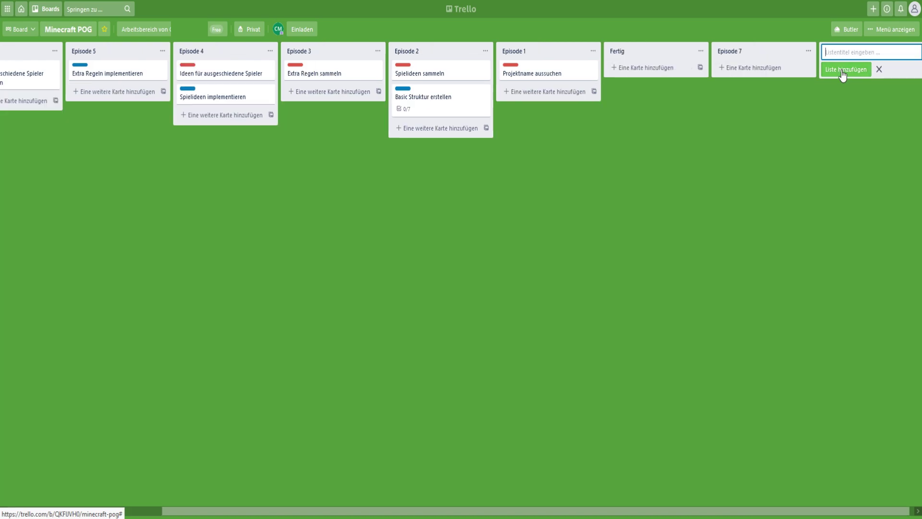
pyautogui.moveTo(472, 515); pyautogui.dragTo(206, 493)
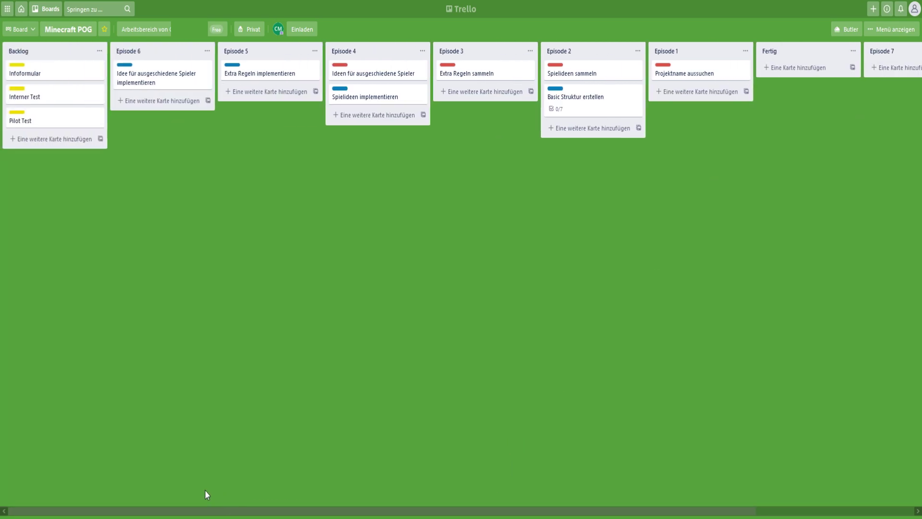
pyautogui.moveTo(890, 52); pyautogui.dragTo(214, 126)
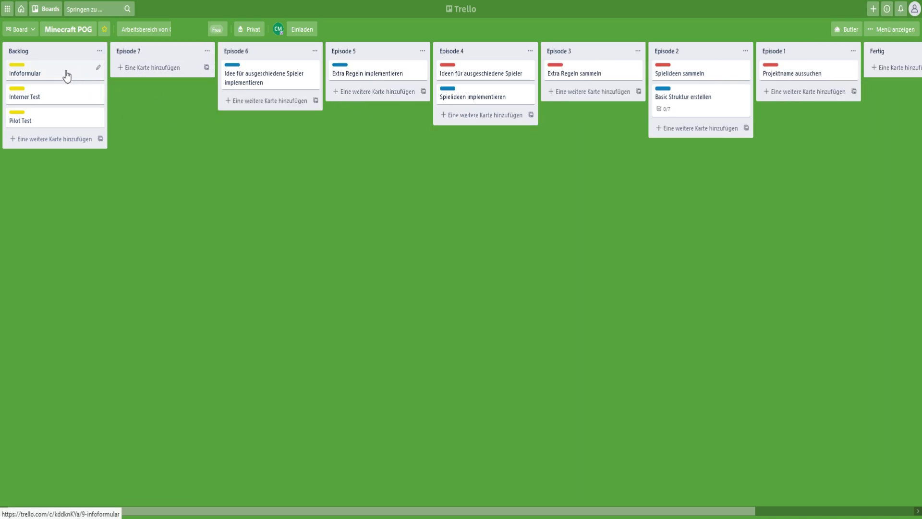
# Move the "Infoformular" and "Interner Test" cards from "Backlog" to "Episode 7", with "Interner Test" above "Infoformular".
pyautogui.moveTo(50, 73); pyautogui.dragTo(151, 70)
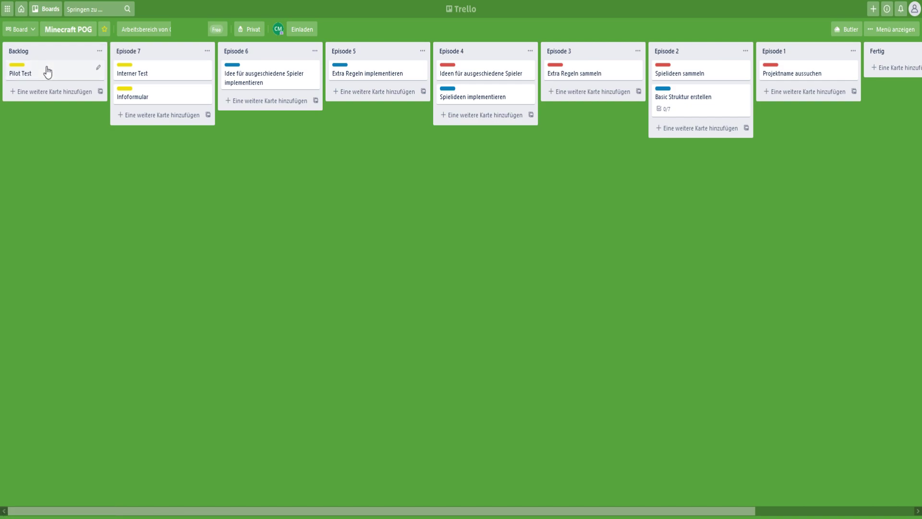
pyautogui.moveTo(452, 515); pyautogui.dragTo(630, 482)
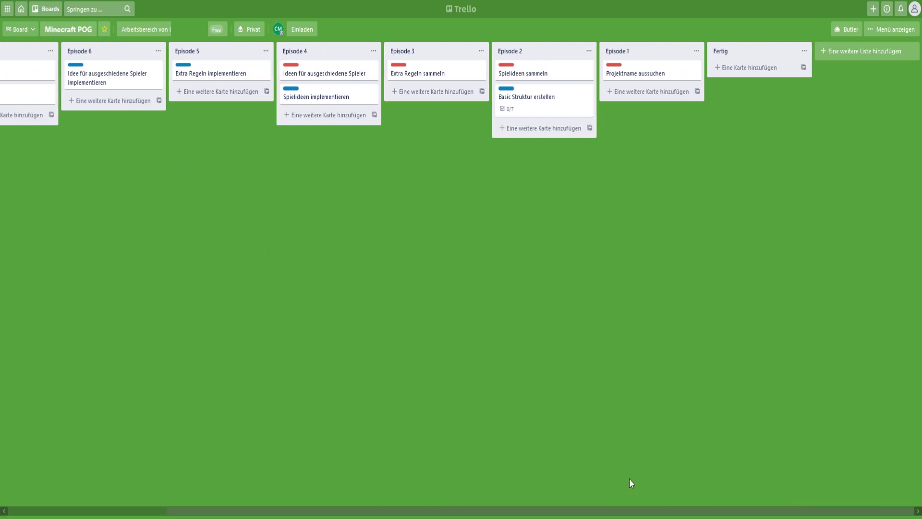
pyautogui.moveTo(629, 479); pyautogui.dragTo(365, 479)
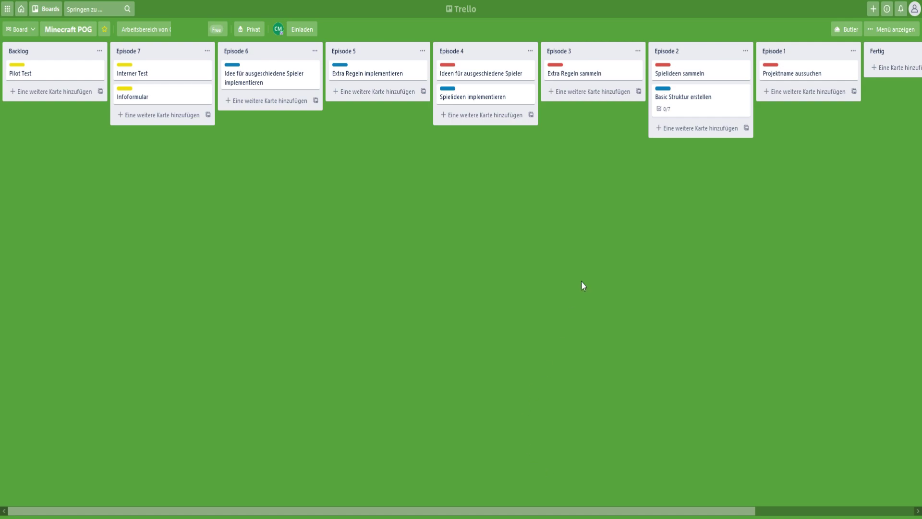
# Review the To Dos checklist of the "Basic Struktur erstellen" card in "Episode 2" and close the card.
pyautogui.click(670, 111)
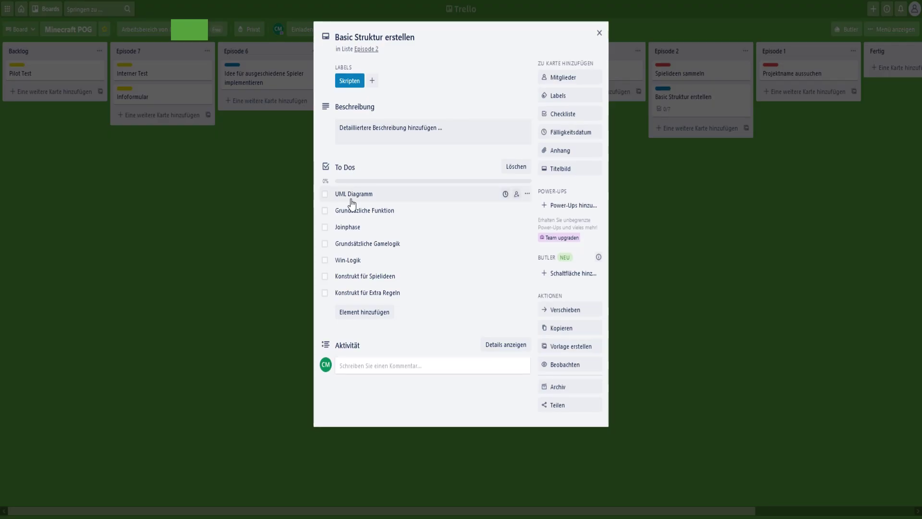
pyautogui.click(225, 197)
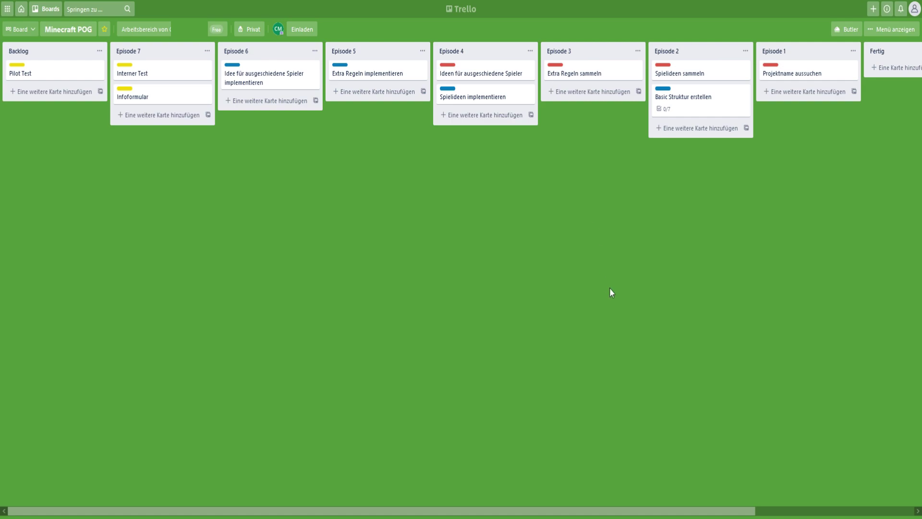
pyautogui.click(700, 118)
pyautogui.click(238, 232)
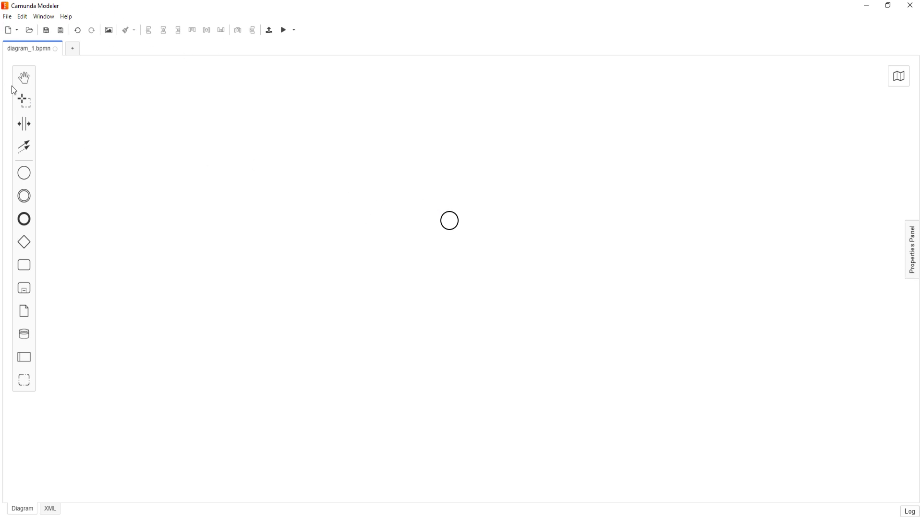
# In Camunda Modeler, label the start event of diagram_1.bpmn "joinphaseStarten()".
pyautogui.moveTo(453, 231); pyautogui.dragTo(435, 272)
pyautogui.scroll(-3, 364, 185)
pyautogui.click(364, 186)
pyautogui.click(440, 163)
pyautogui.moveTo(460, 192); pyautogui.dragTo(432, 239)
pyautogui.click(283, 210)
pyautogui.doubleClick(440, 160)
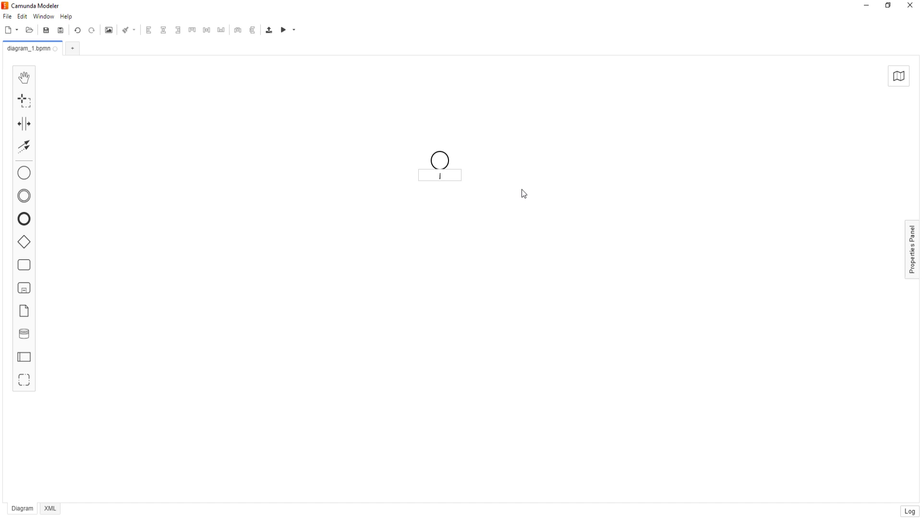
pyautogui.write('haseStarten()')
pyautogui.moveTo(523, 193); pyautogui.dragTo(562, 184)
pyautogui.click(475, 171)
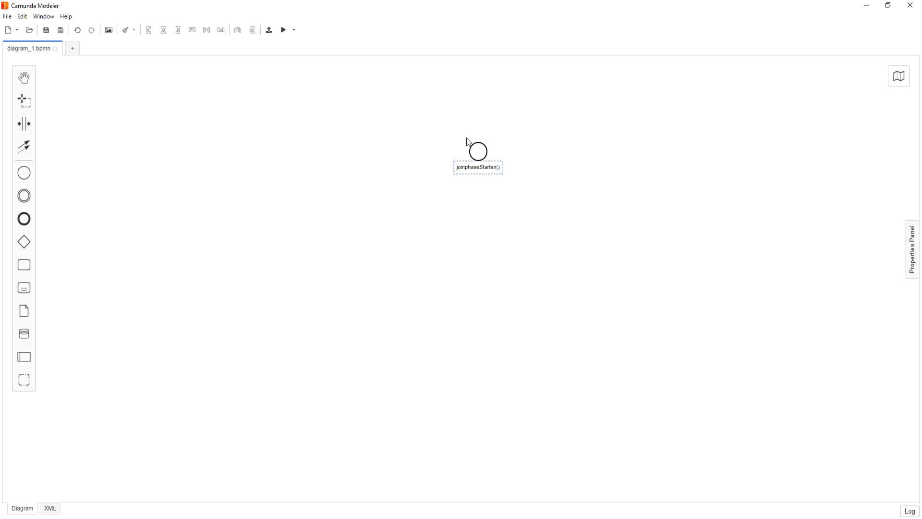
# Add a task directly below the "joinphaseStarten()" start event and name it "summonArmorStands".
pyautogui.moveTo(24, 264); pyautogui.dragTo(484, 215)
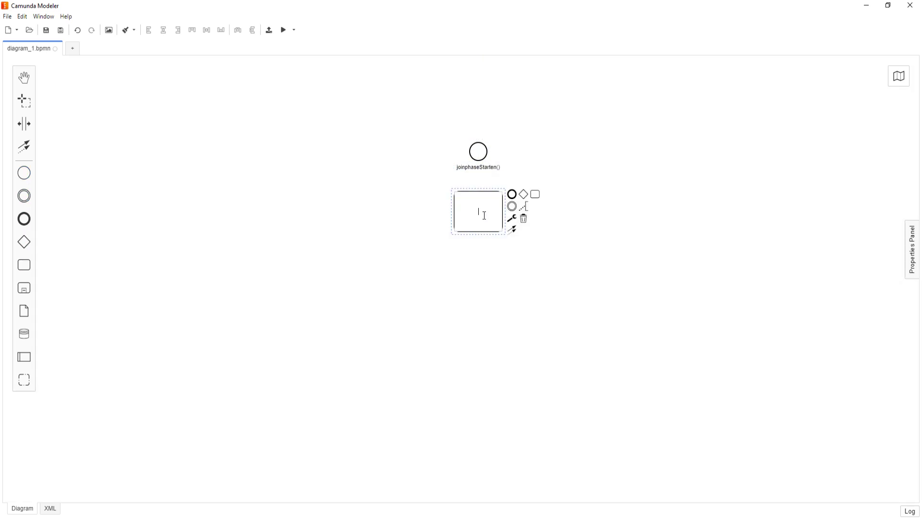
pyautogui.write('summonArmorSTands')
pyautogui.press('BackSpace')
pyautogui.press('BackSpace')
pyautogui.press('BackSpace')
pyautogui.press('BackSpace')
pyautogui.press('BackSpace')
pyautogui.press('BackSpace')
pyautogui.write('Stan')
pyautogui.click(478, 203)
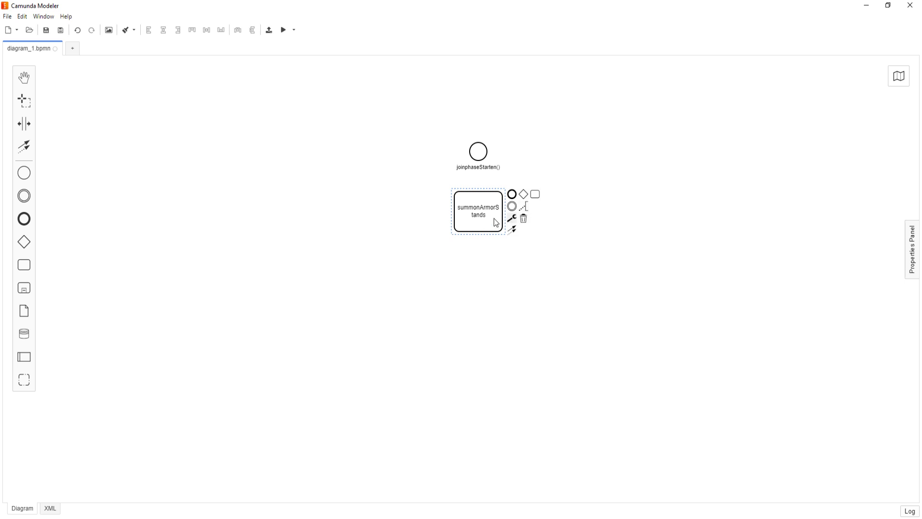
pyautogui.moveTo(452, 235); pyautogui.dragTo(414, 266)
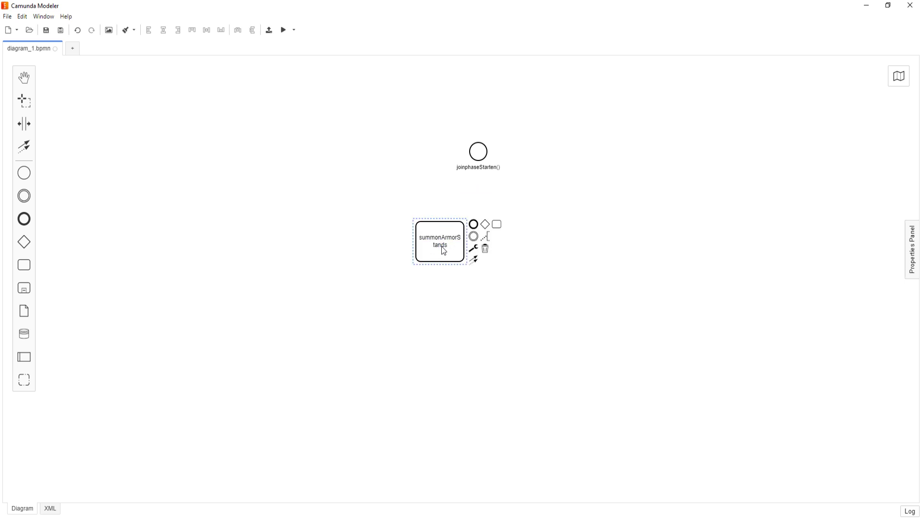
pyautogui.moveTo(457, 233); pyautogui.dragTo(518, 204)
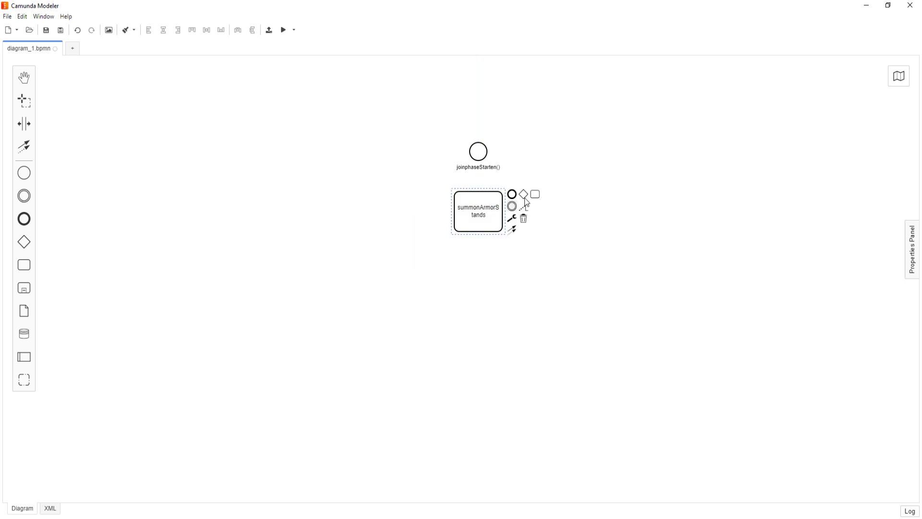
pyautogui.rightClick(474, 219)
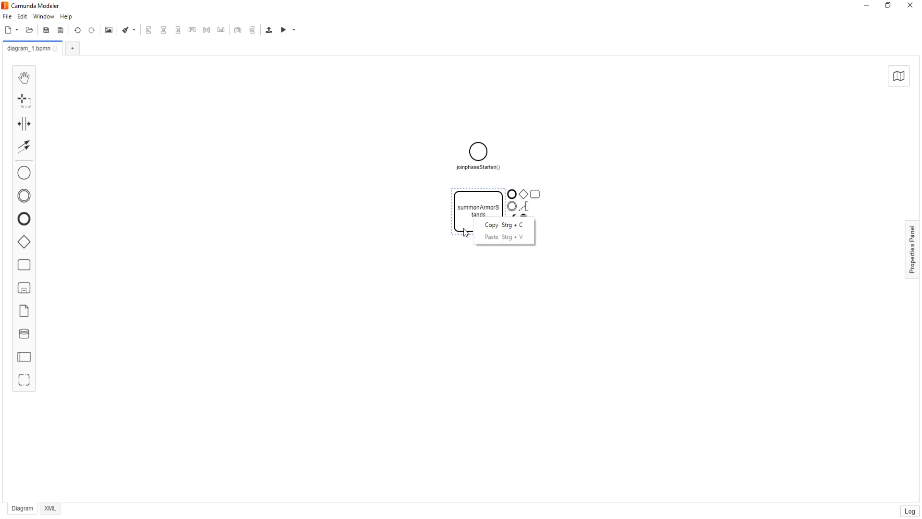
pyautogui.click(248, 209)
pyautogui.doubleClick(495, 230)
pyautogui.click(501, 231)
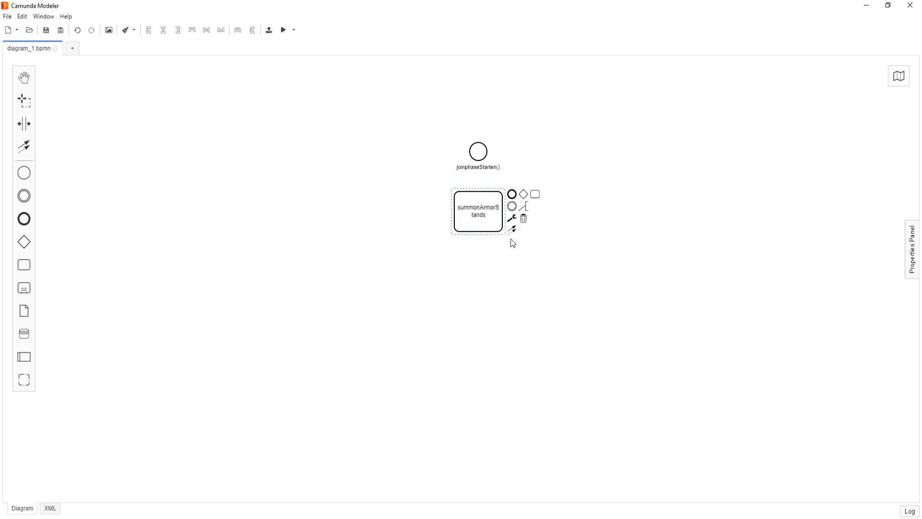
pyautogui.moveTo(512, 241); pyautogui.dragTo(519, 248)
pyautogui.click(538, 216)
pyautogui.click(510, 223)
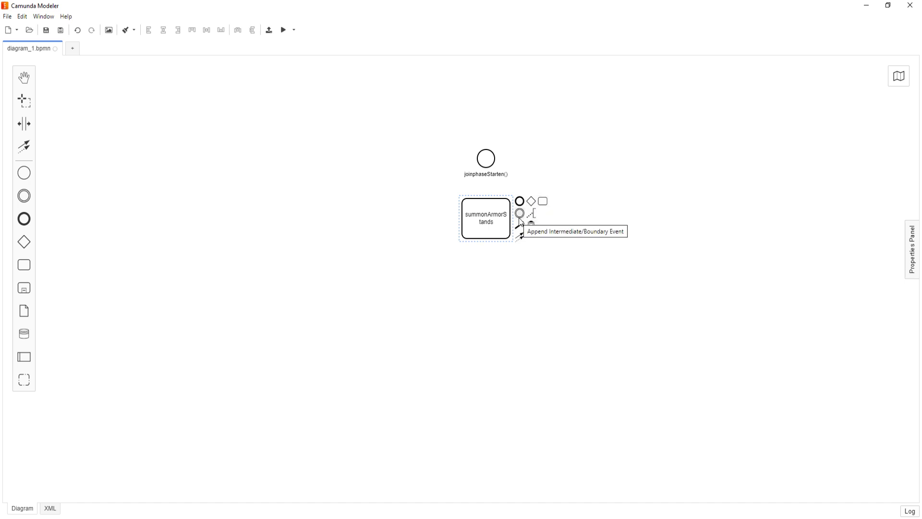
pyautogui.click(583, 153)
pyautogui.click(478, 233)
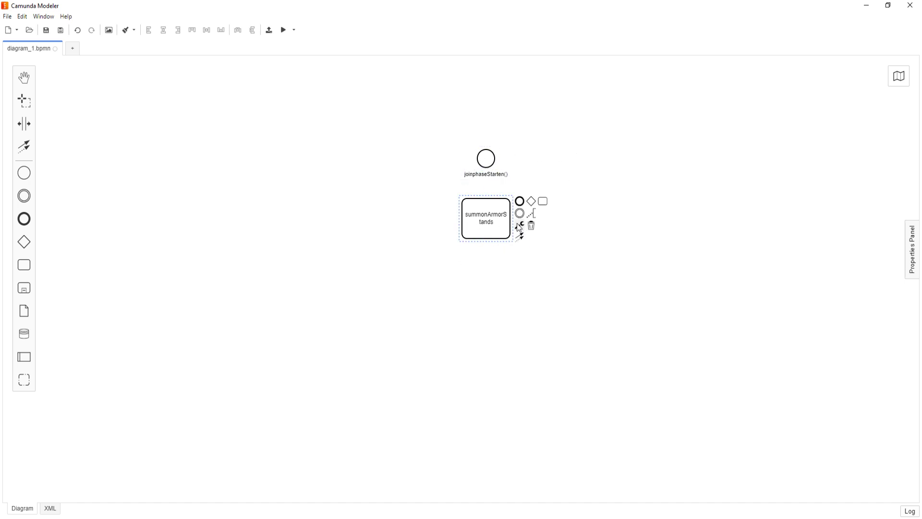